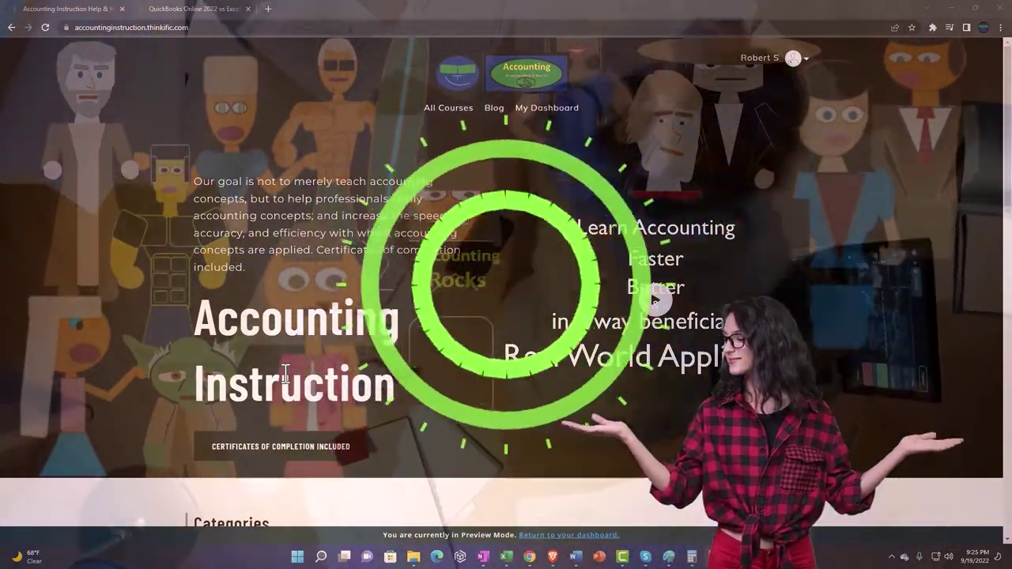
Browse the course categories on the Accounting Instruction site and look over the lesson sections of the QuickBooks Online 2022 course.
scroll(140, 436, "down", 6)
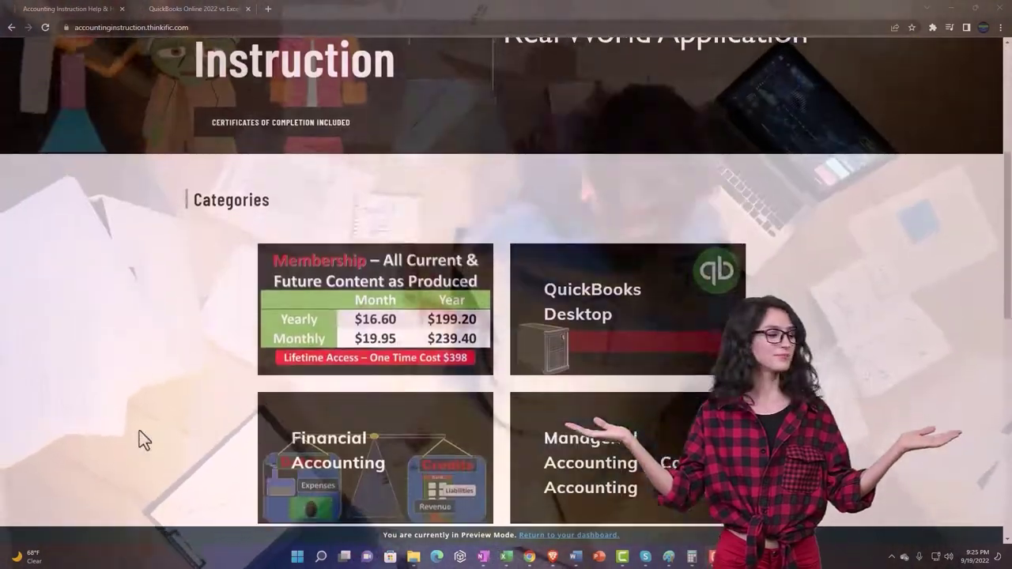
scroll(139, 431, "down", 1)
scroll(140, 432, "down", 3)
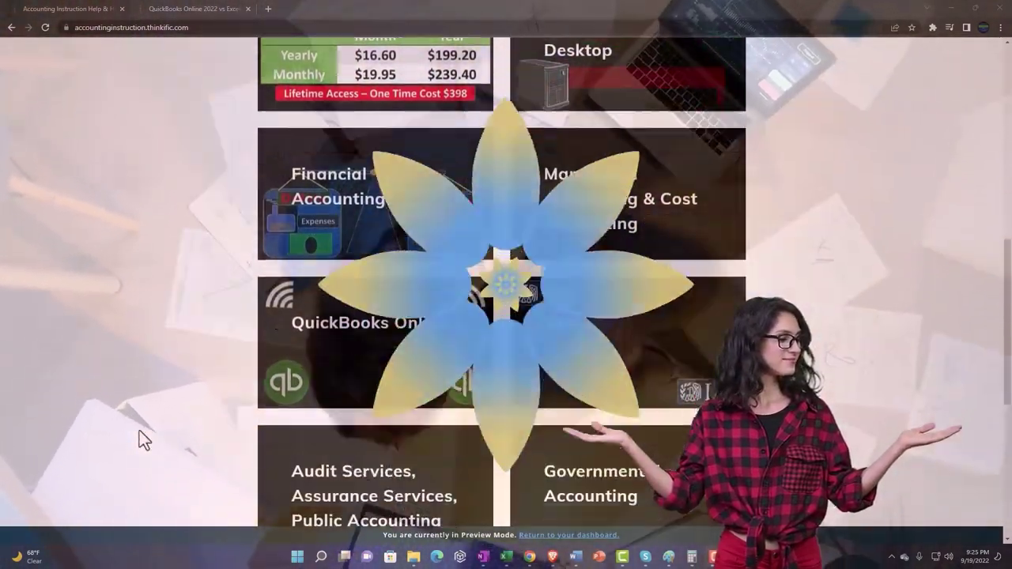
scroll(139, 432, "down", 3)
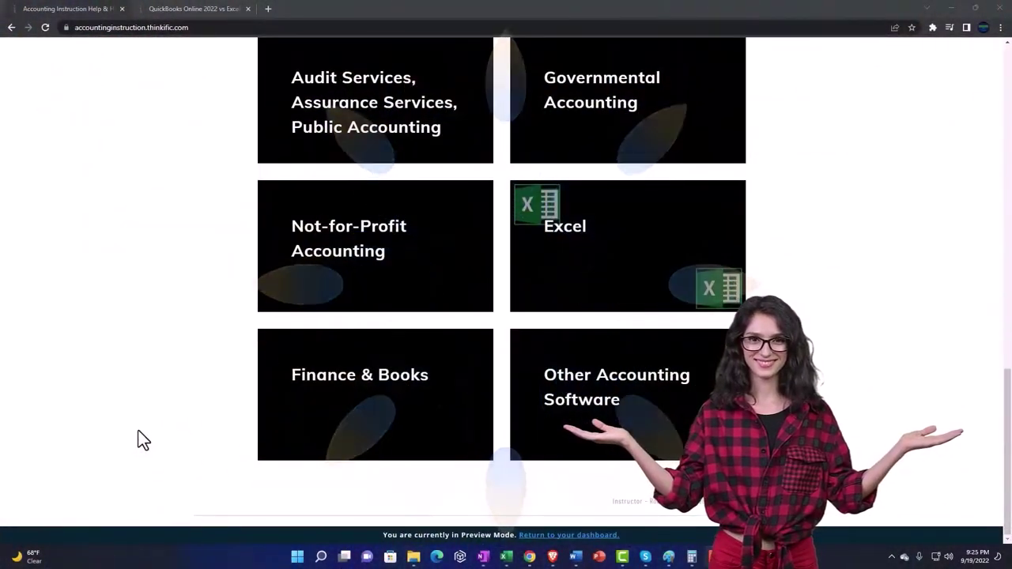
left_click(181, 8)
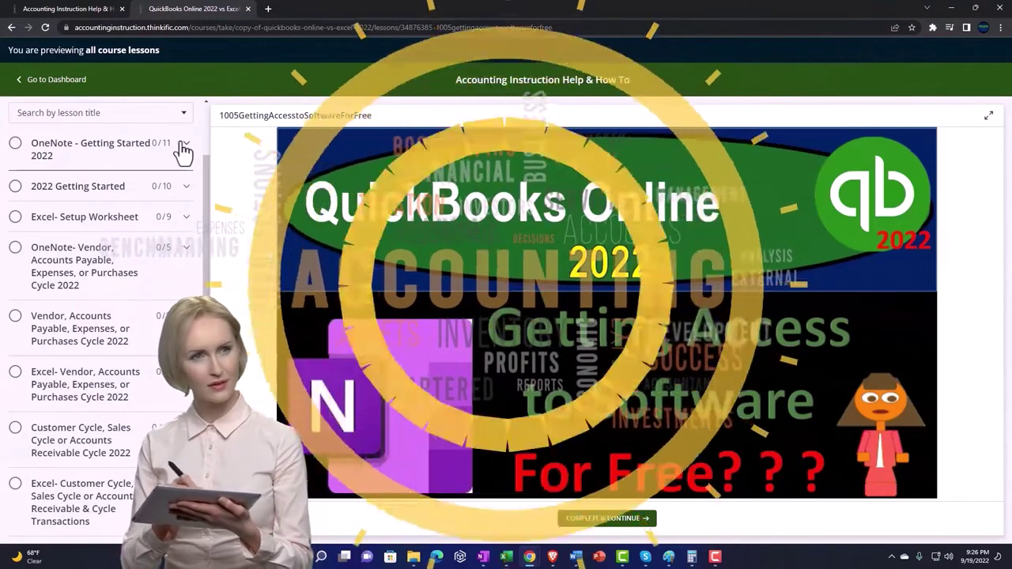
left_click(181, 145)
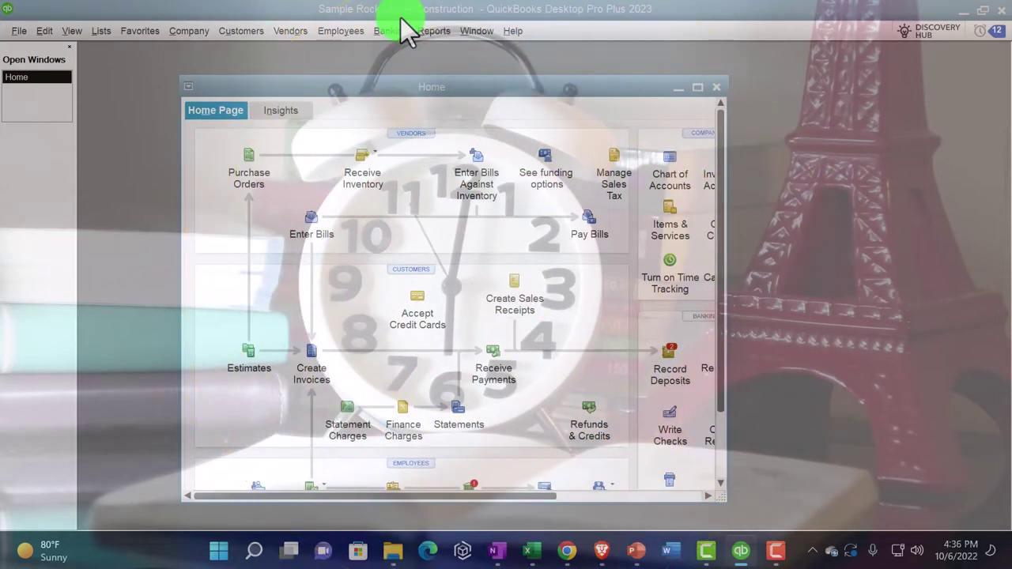
Maximize the Home window of the sample company file and check the display settings for the open window list and icon bar.
left_click(704, 87)
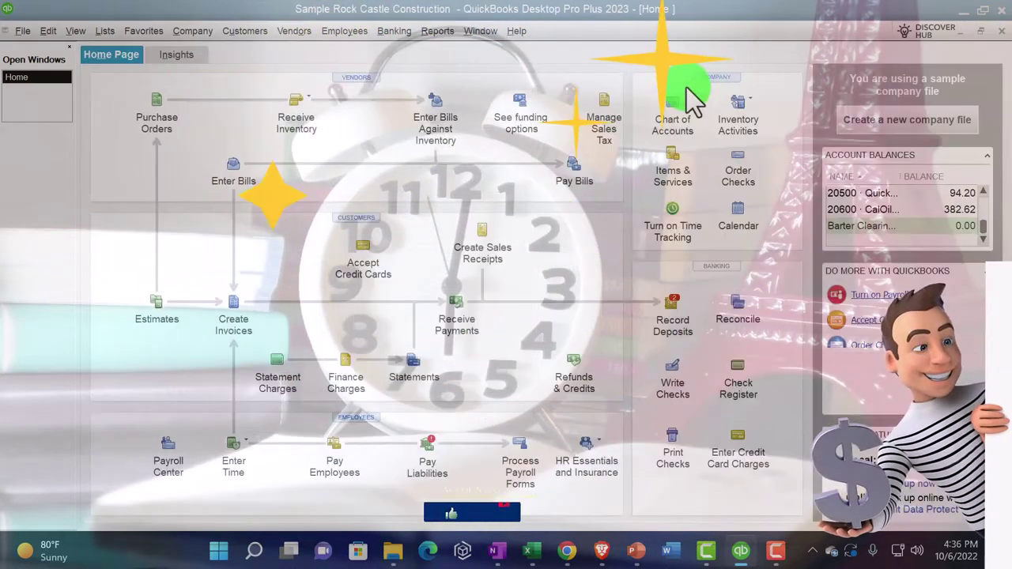
left_click(83, 33)
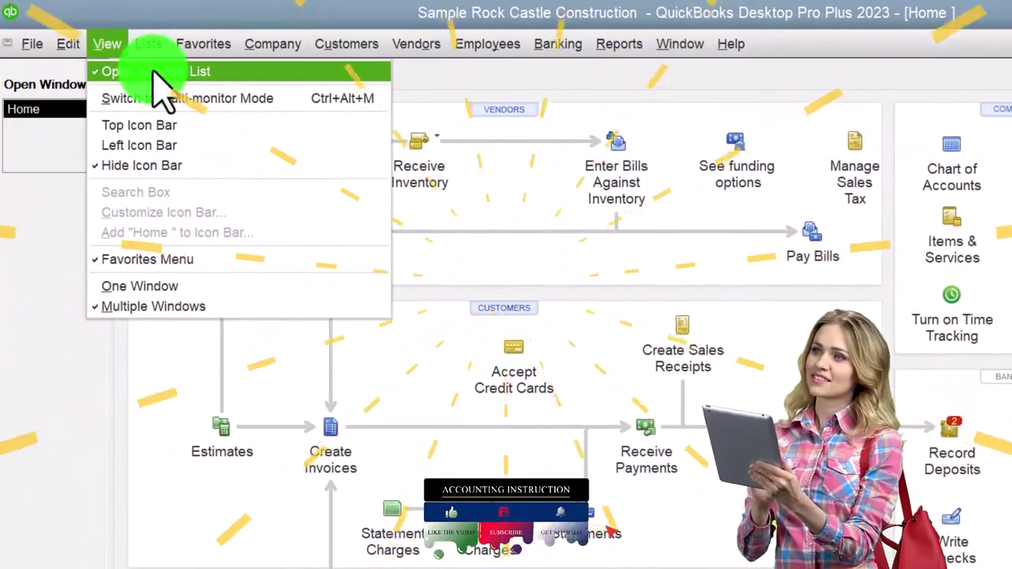
left_click(45, 208)
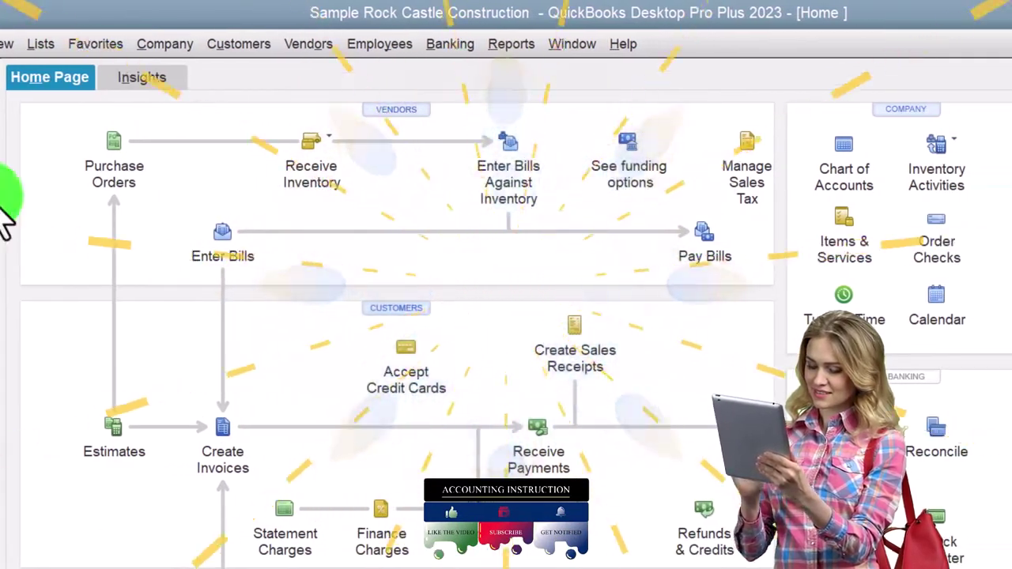
Open the Profit & Loss Standard report.
left_click(486, 44)
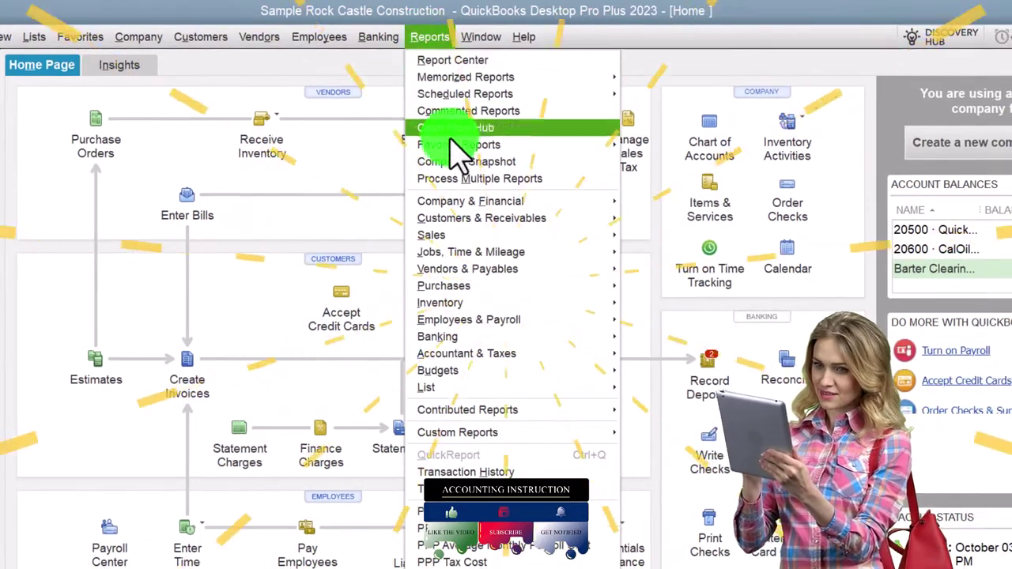
mouse_move(548, 236)
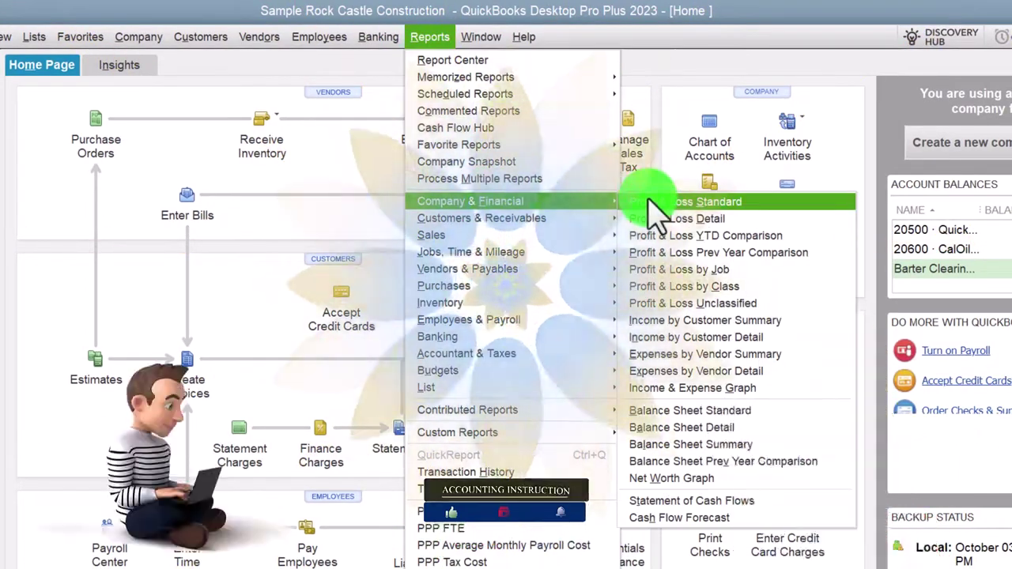
left_click(657, 202)
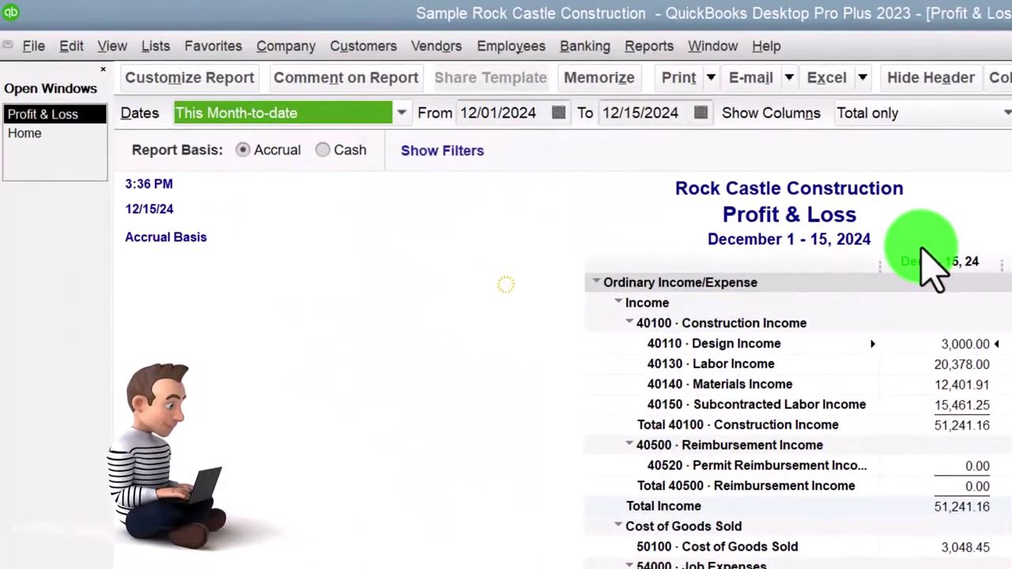
Set the Profit & Loss report's date range from 01/01/2024 to 12/31/2024.
key("Tab")
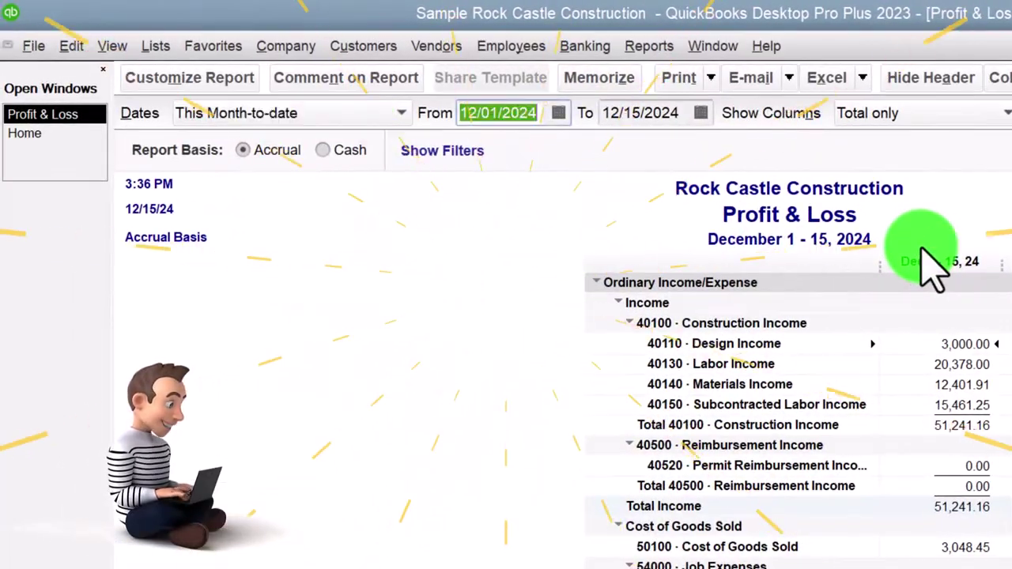
type("01/")
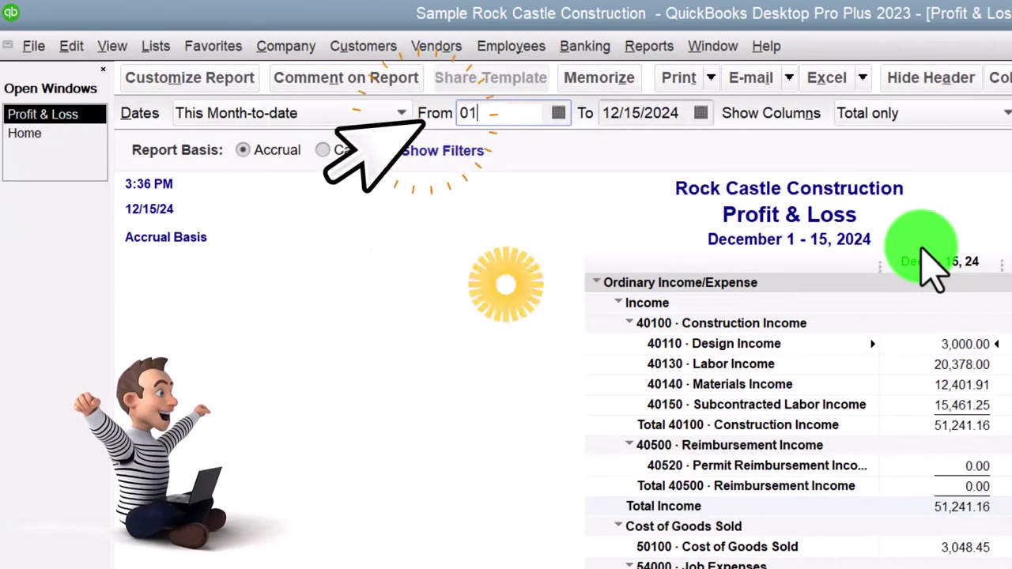
type("01/2024")
key("Tab")
type("1231")
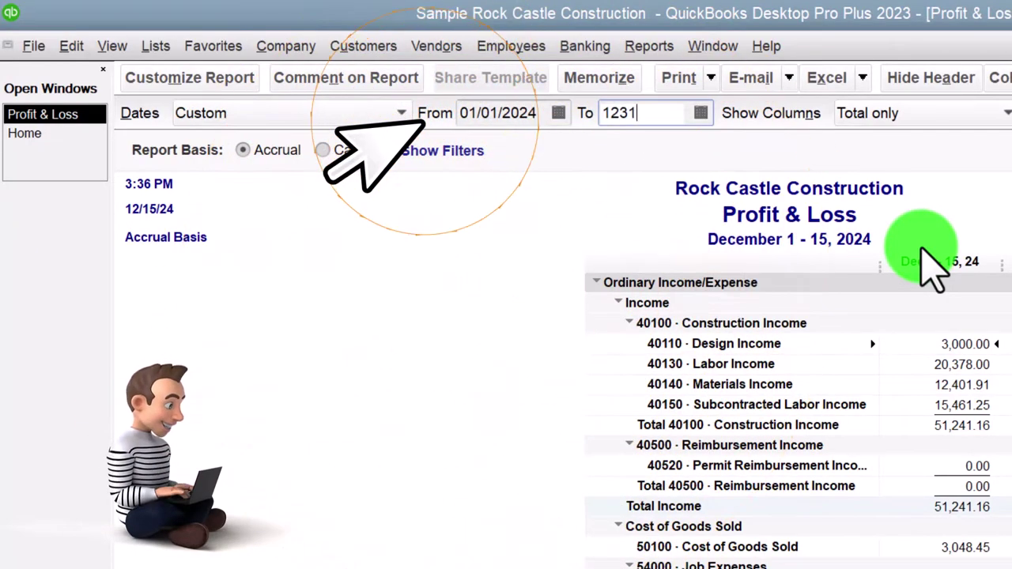
key("Tab")
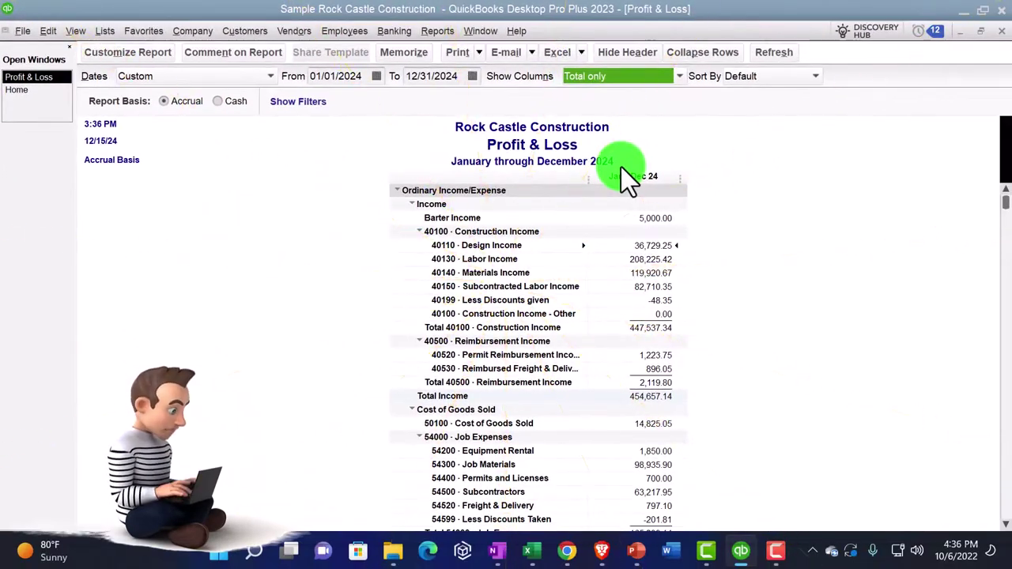
Customize the Profit & Loss report by enlarging the column labels and all related fonts to size 12.
left_click(155, 53)
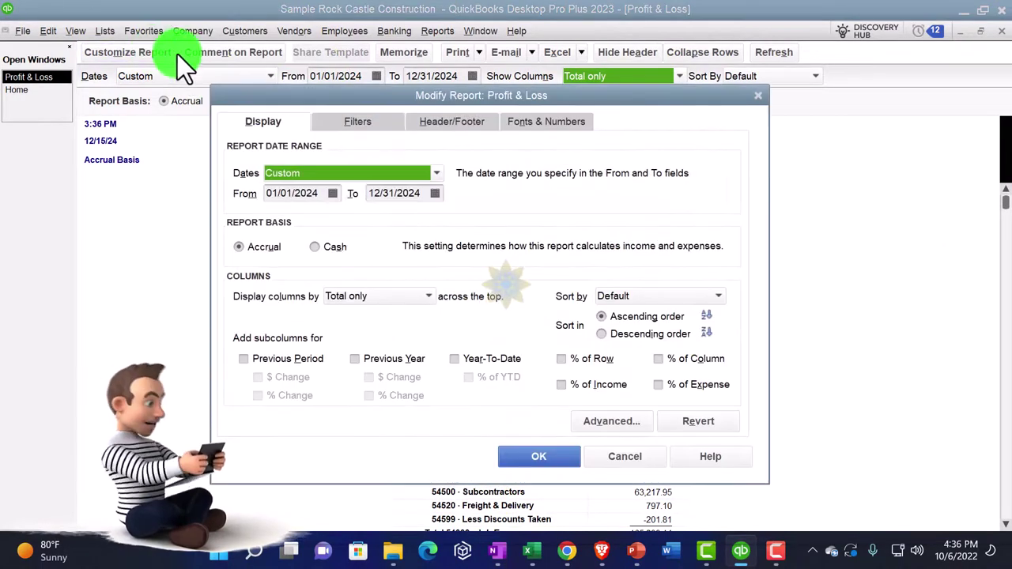
left_click(518, 121)
left_click(457, 323)
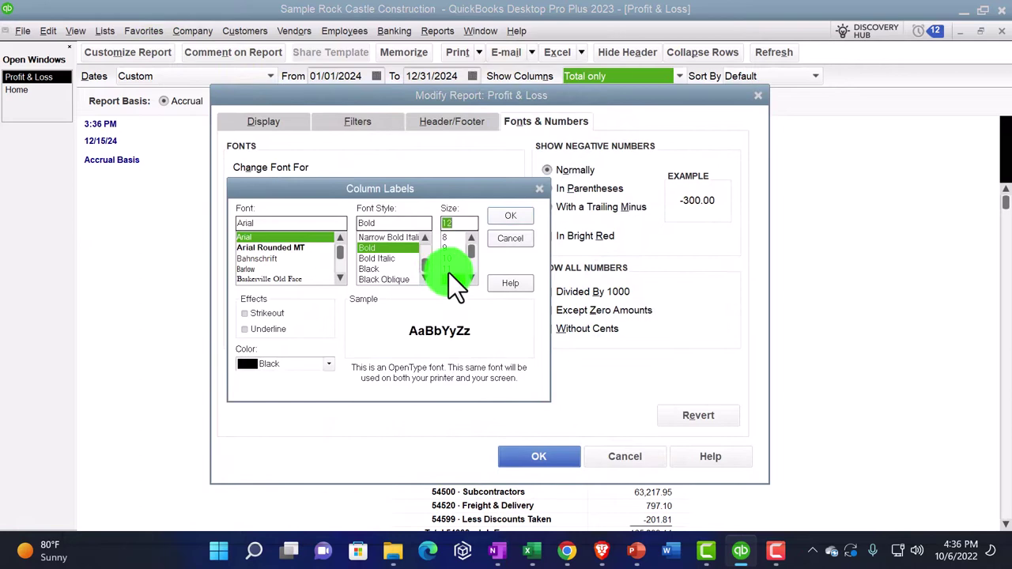
left_click(493, 221)
left_click(463, 174)
left_click(546, 457)
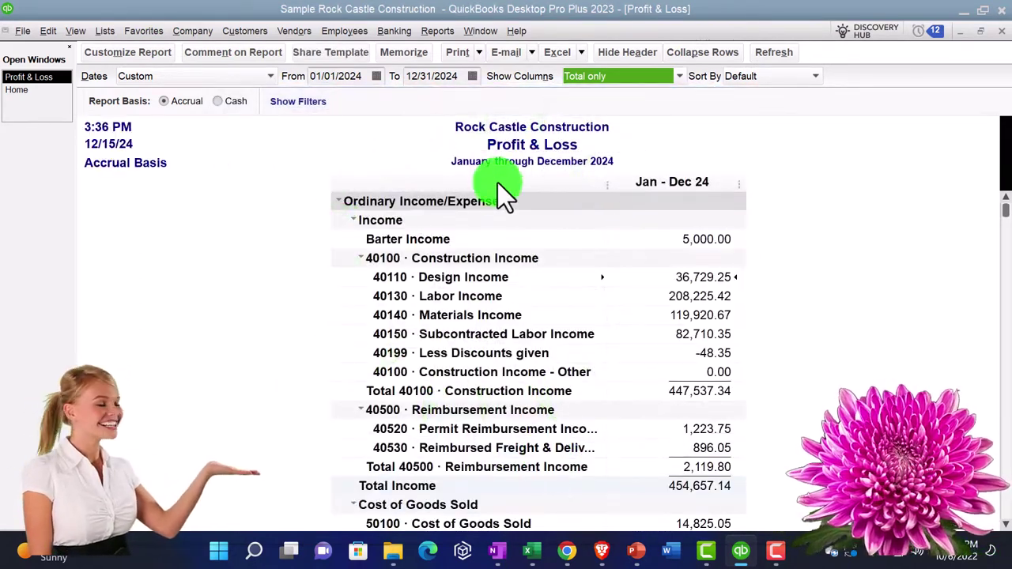
Open the Balance Sheet Standard report and set its dates to This Fiscal Year.
left_click(440, 30)
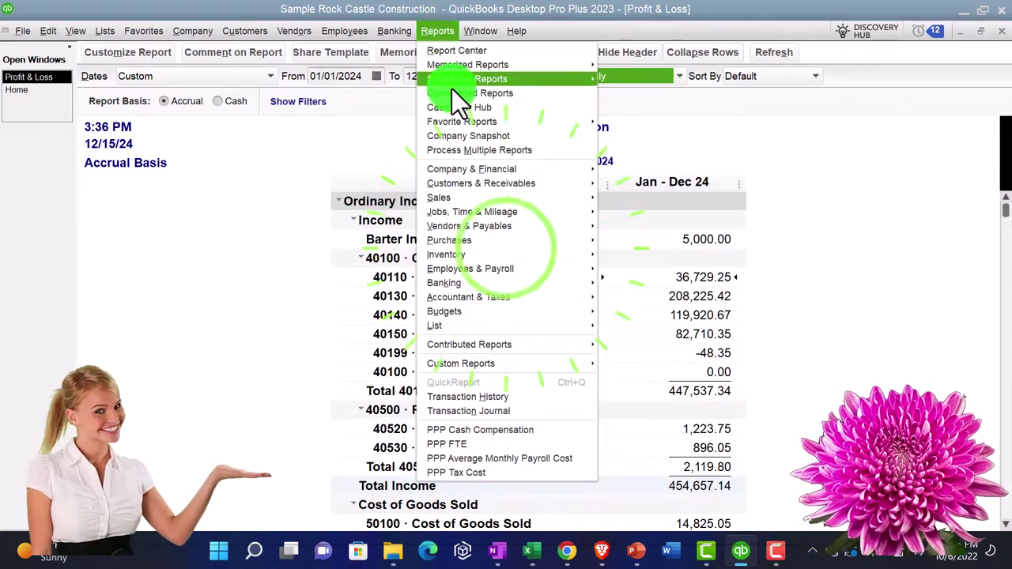
left_click(480, 168)
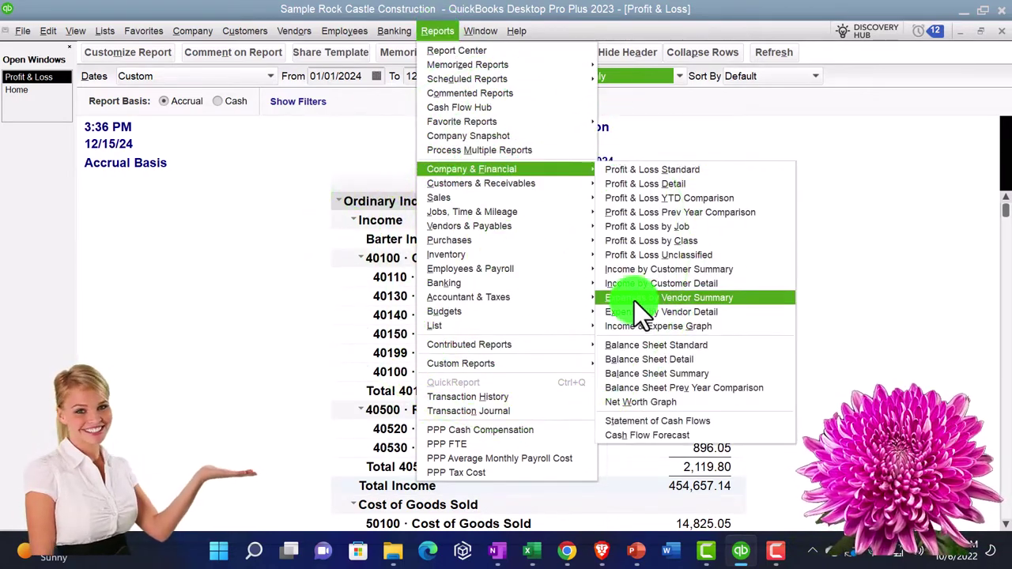
left_click(637, 345)
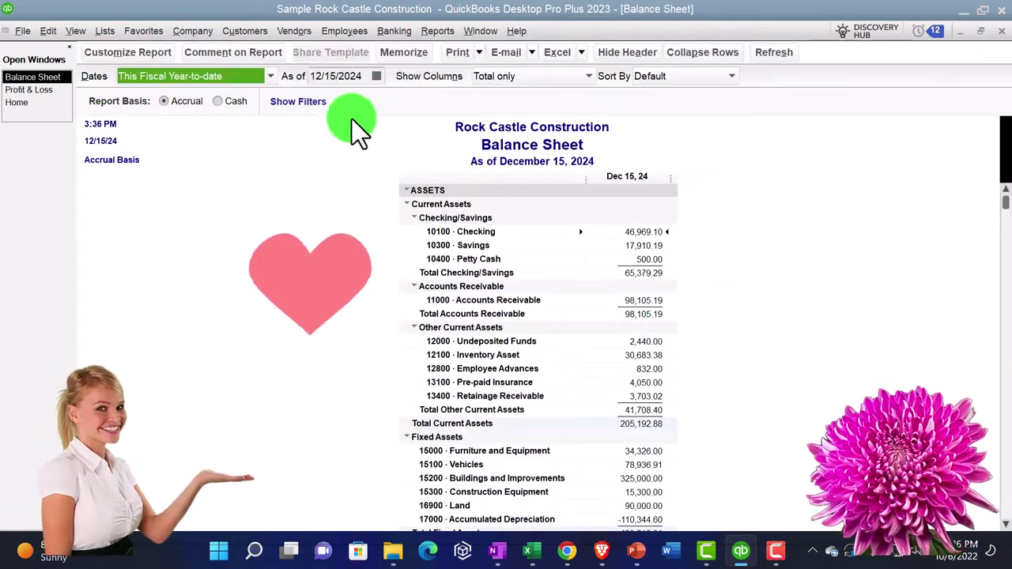
left_click(276, 73)
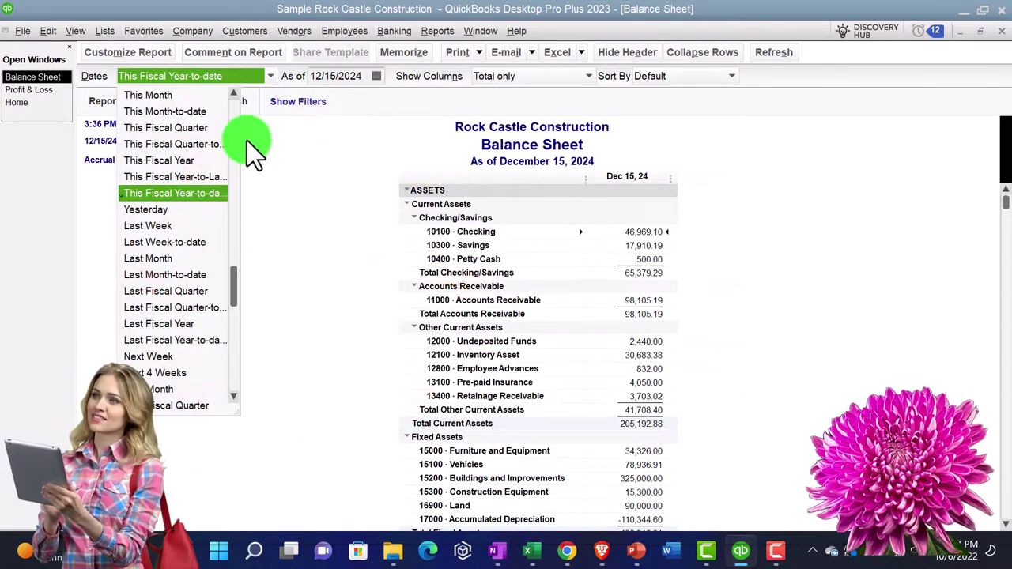
left_click(197, 162)
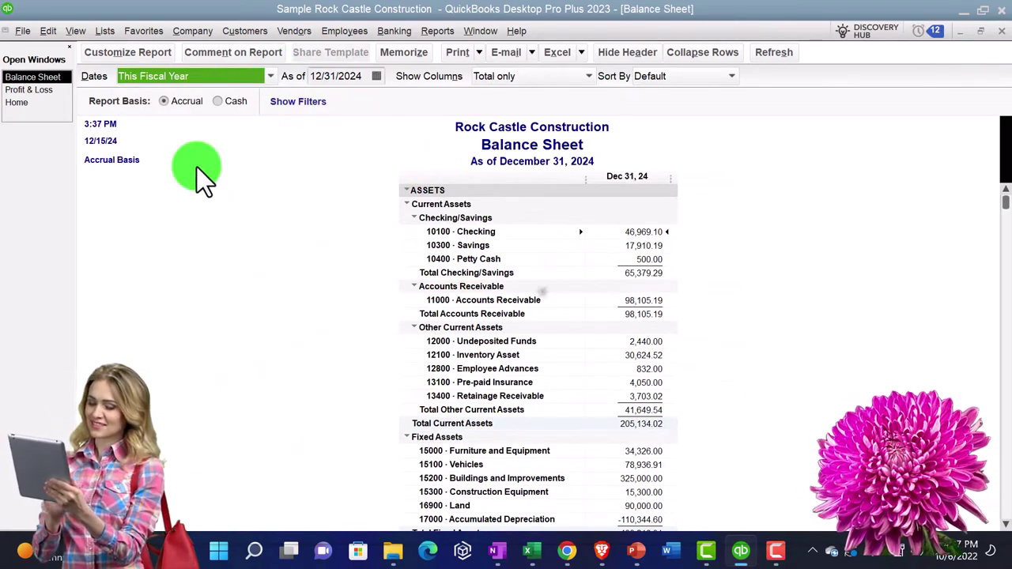
Customize the Balance Sheet by enlarging the column labels and all related fonts to size 12.
left_click(135, 52)
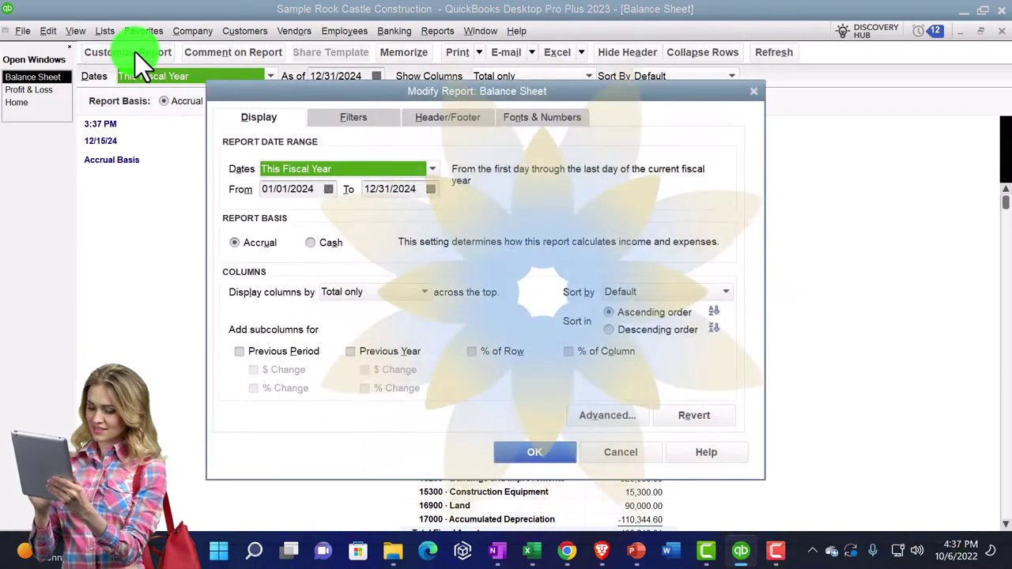
left_click(543, 118)
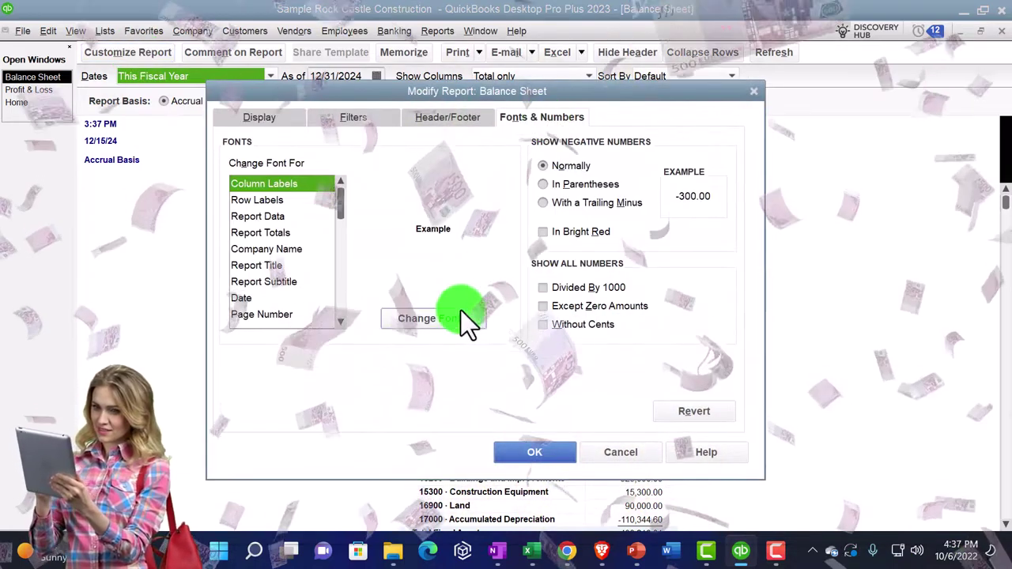
left_click(462, 315)
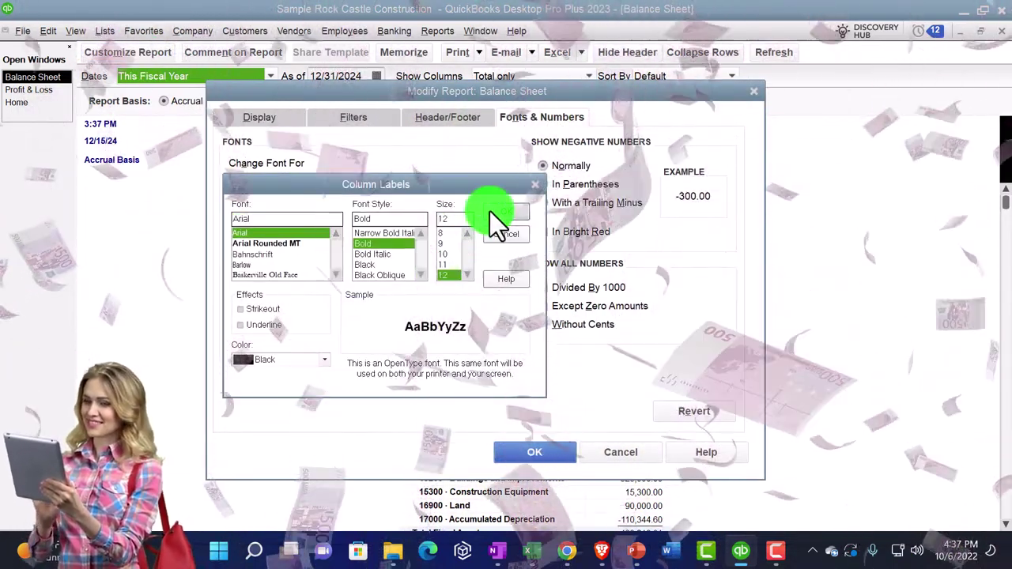
left_click(489, 211)
left_click(496, 169)
left_click(525, 452)
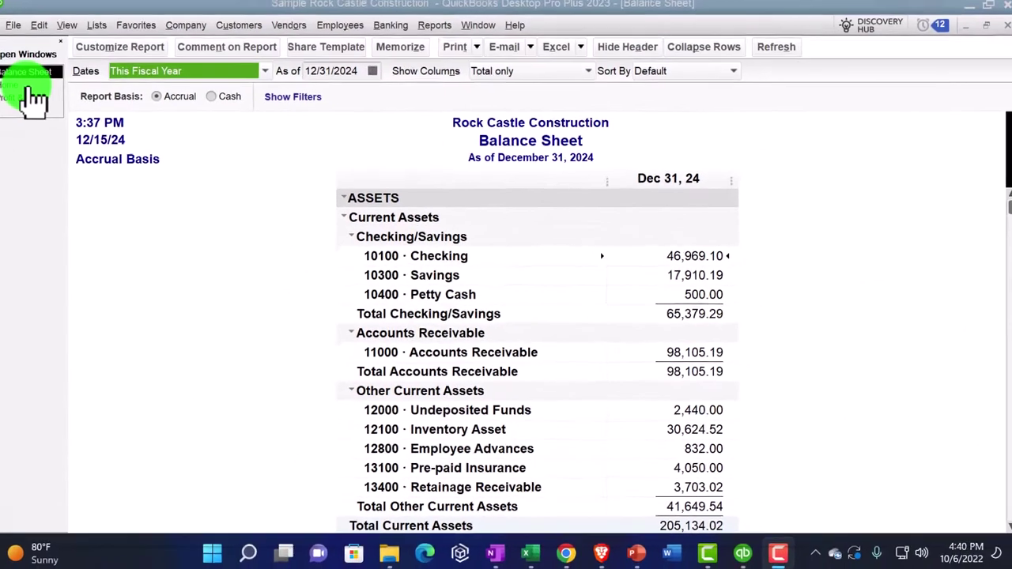
Revisit the home page and the balance sheet, and read through the Profit & Loss report down to net income.
left_click(36, 89)
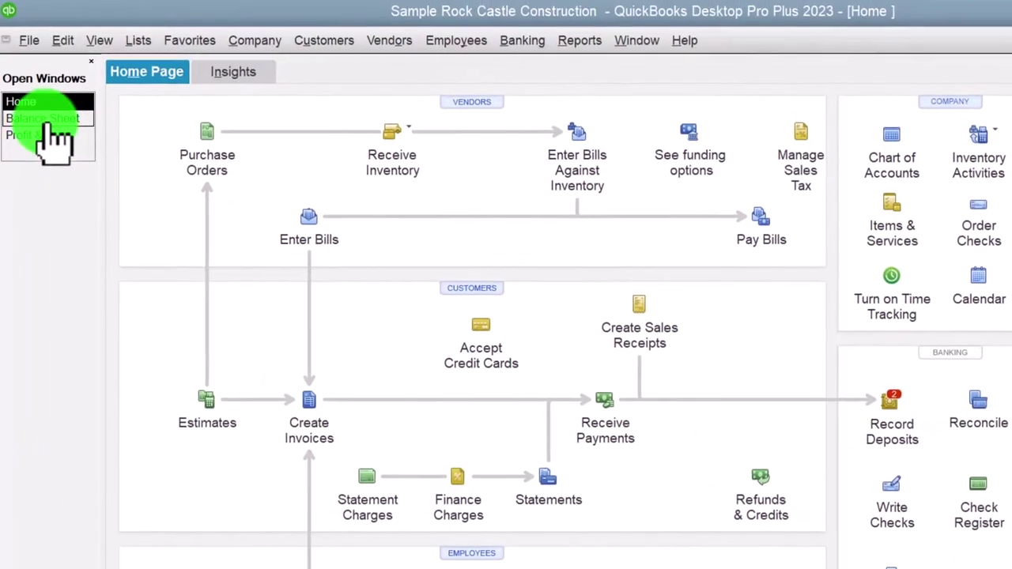
left_click(40, 136)
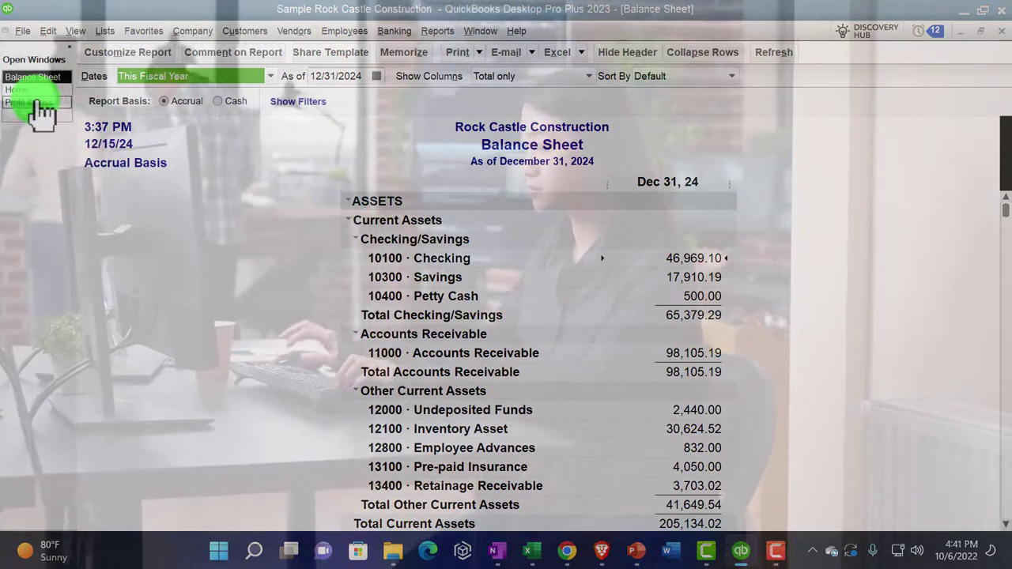
left_click(31, 102)
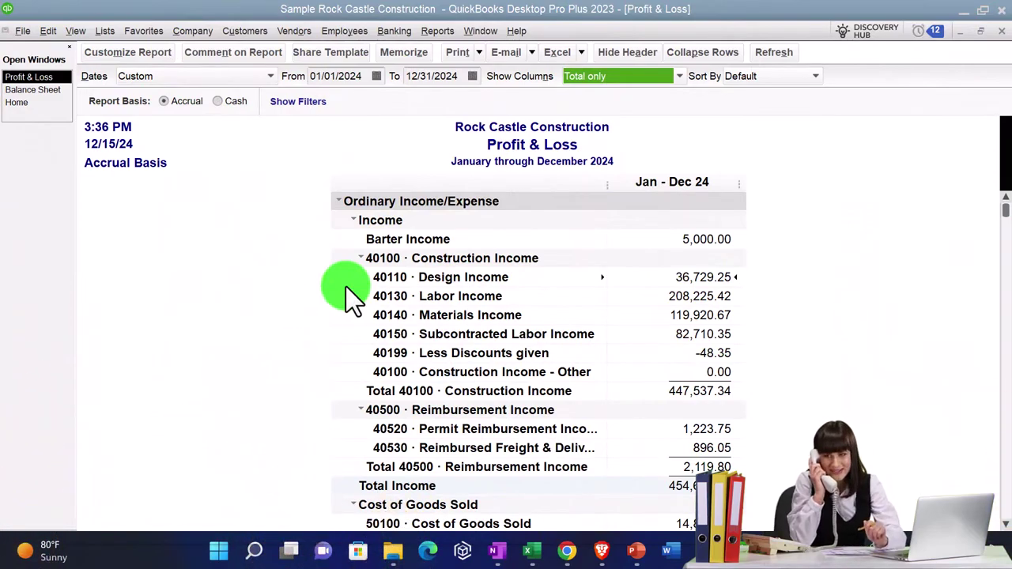
scroll(346, 286, "down", 2)
scroll(345, 287, "down", 10)
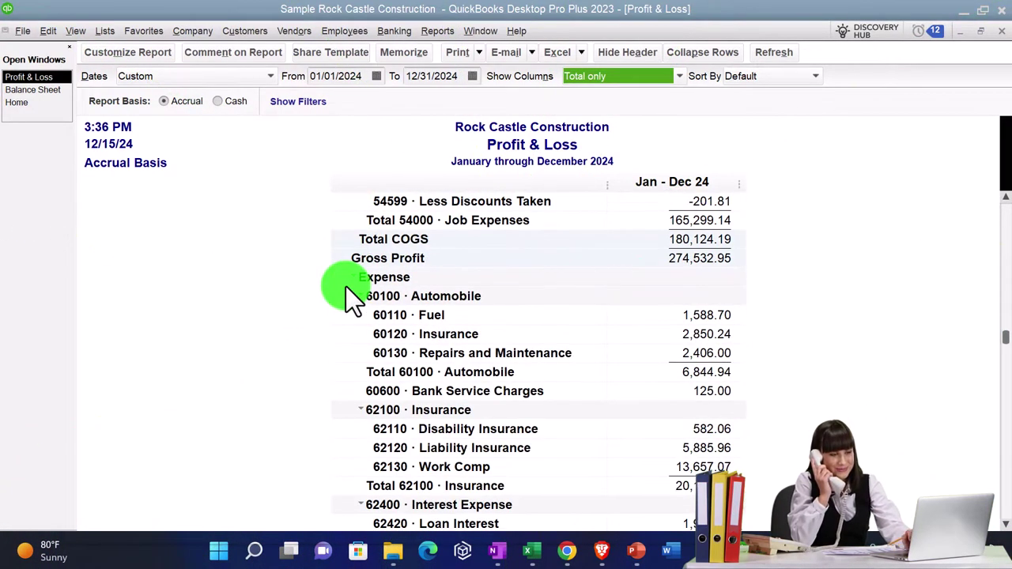
scroll(346, 286, "down", 9)
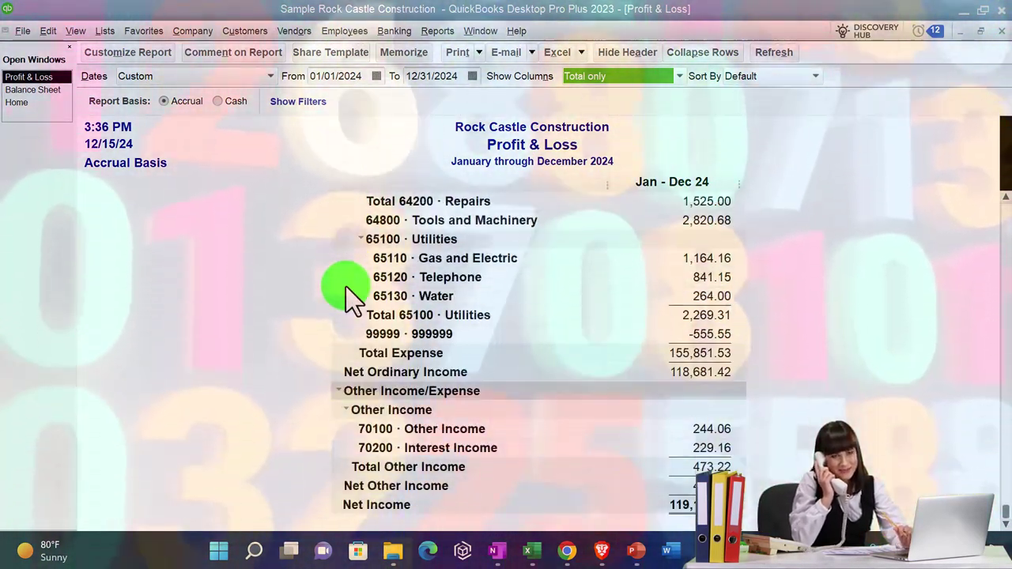
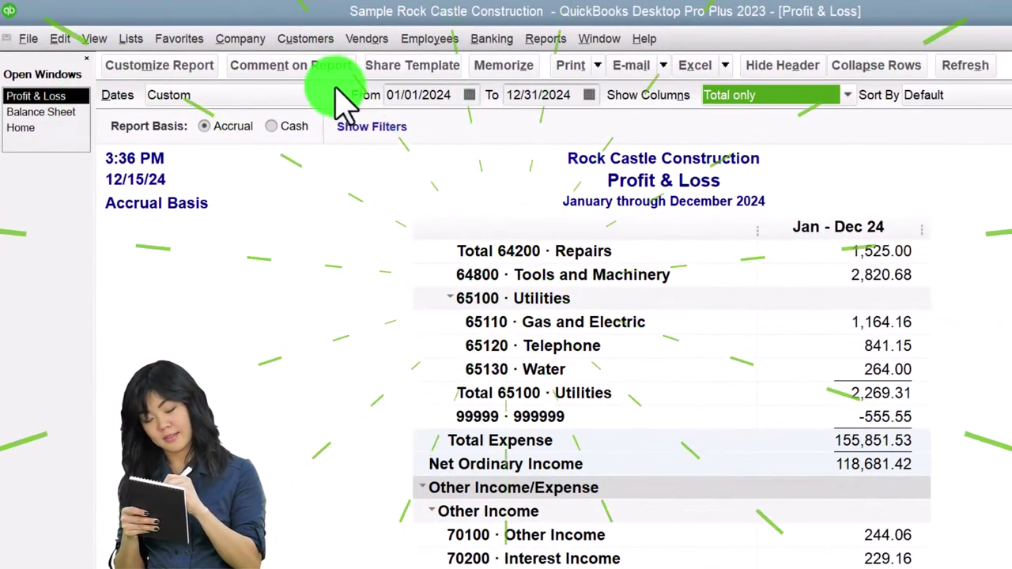
Open the Statement of Cash Flows report from the Company & Financial reports.
left_click(546, 38)
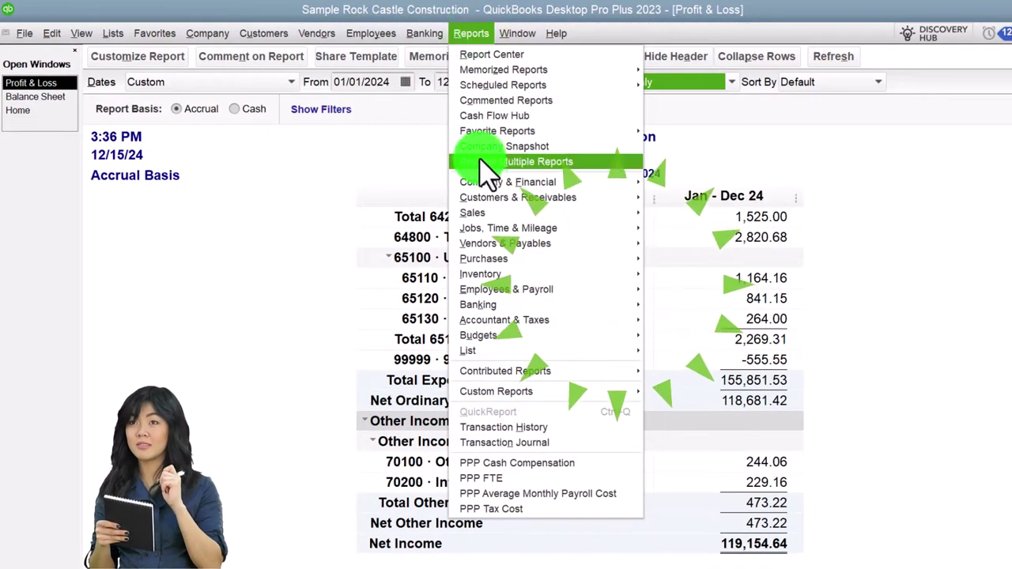
left_click(494, 183)
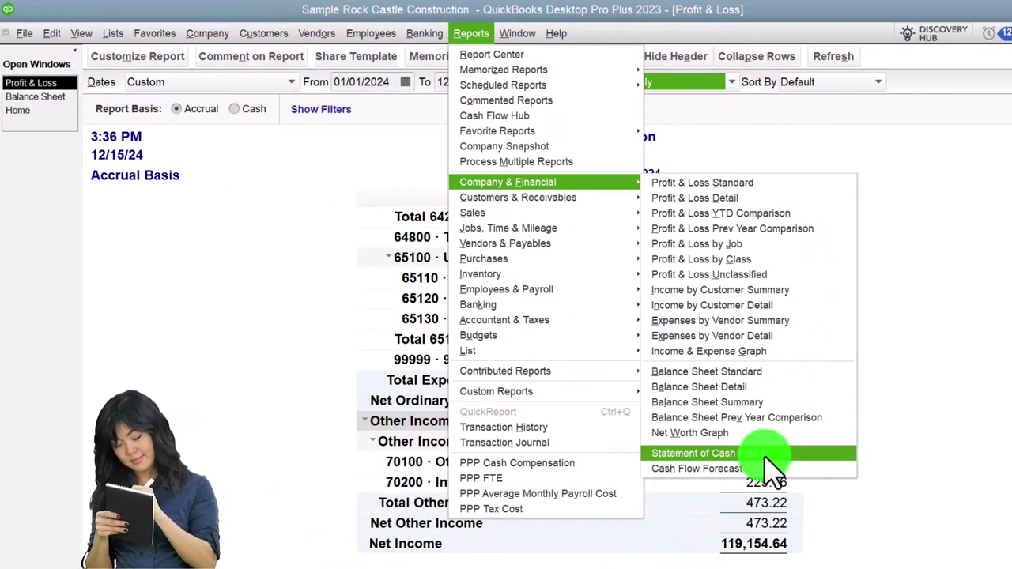
left_click(766, 457)
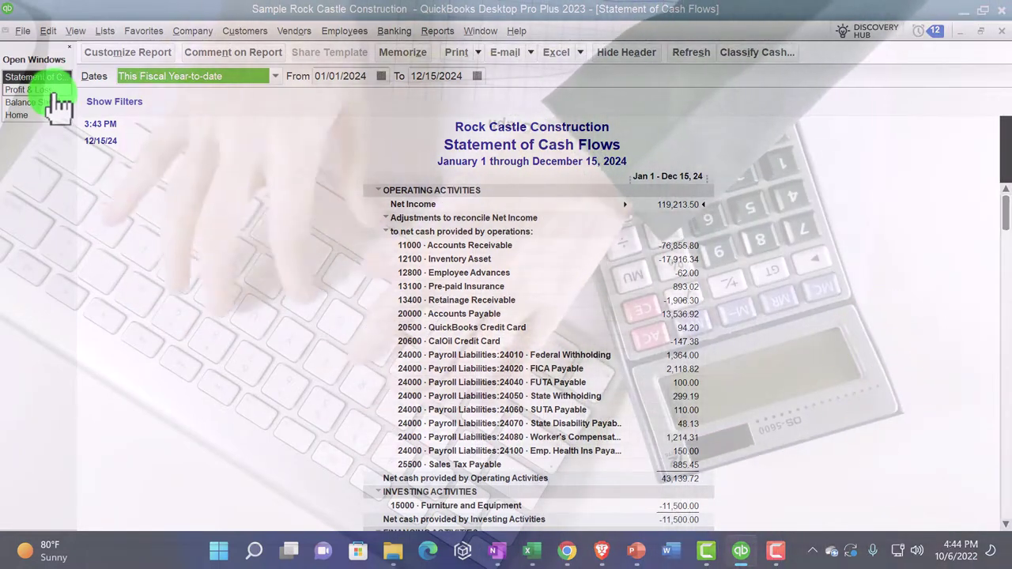
Customize the Statement of Cash Flows by enlarging the column labels and all related fonts to size 12.
left_click(132, 57)
left_click(527, 112)
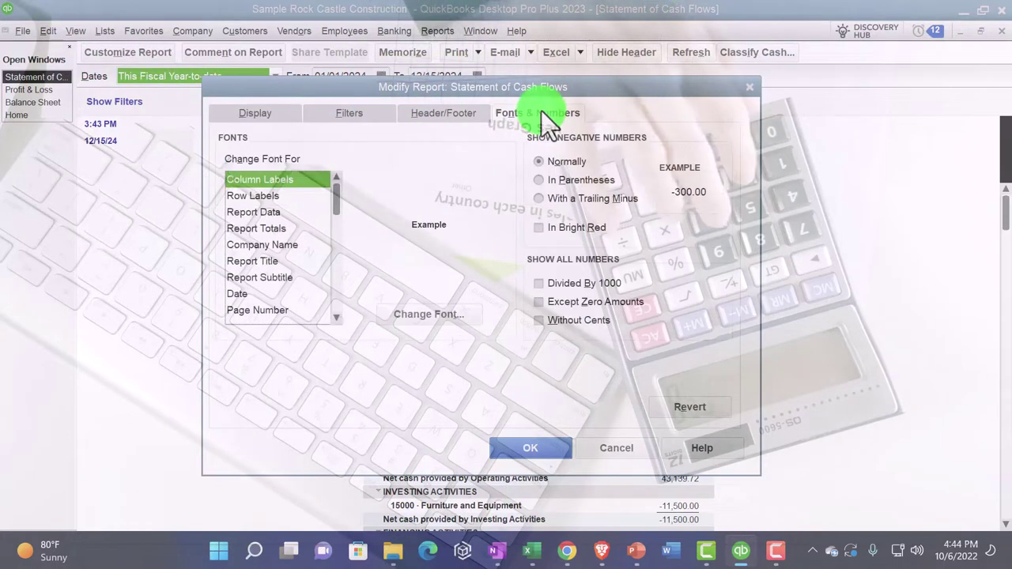
left_click(456, 313)
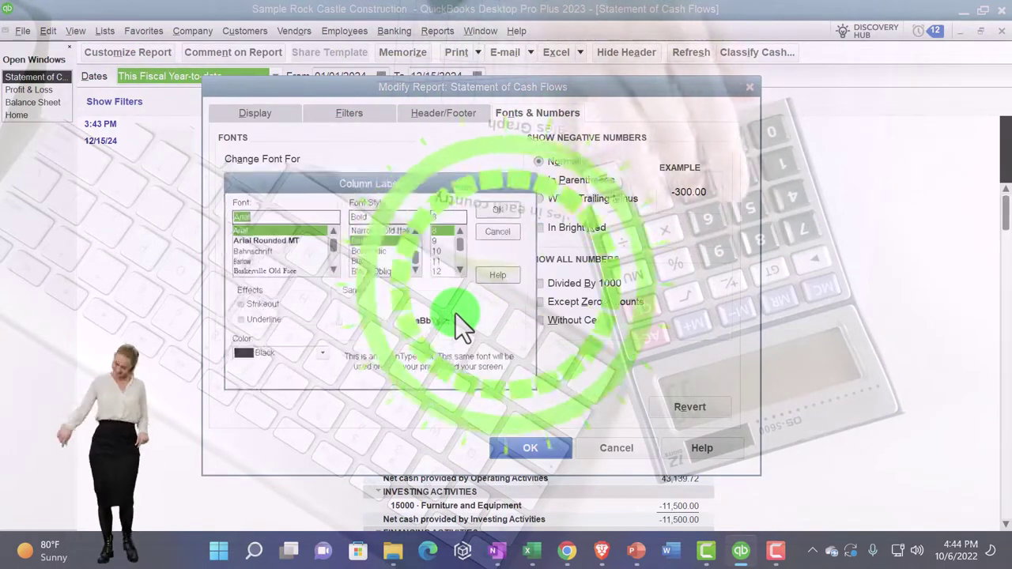
left_click(455, 271)
left_click(490, 212)
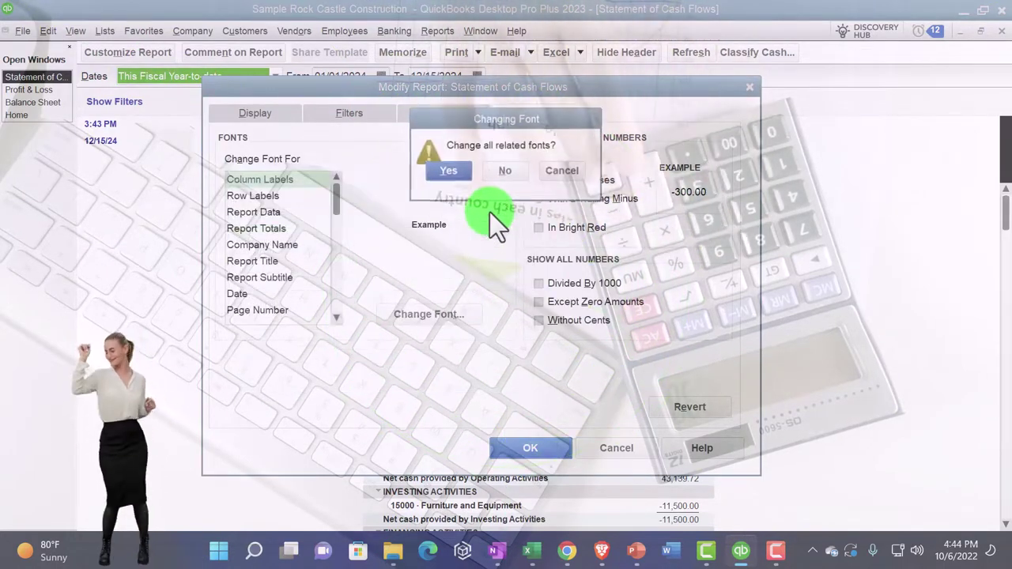
left_click(449, 171)
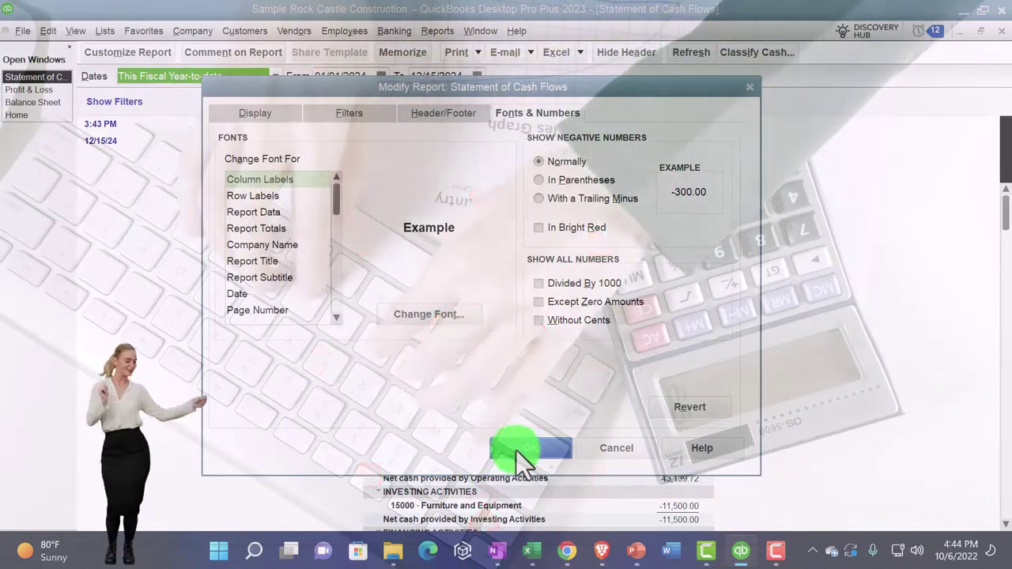
left_click(522, 448)
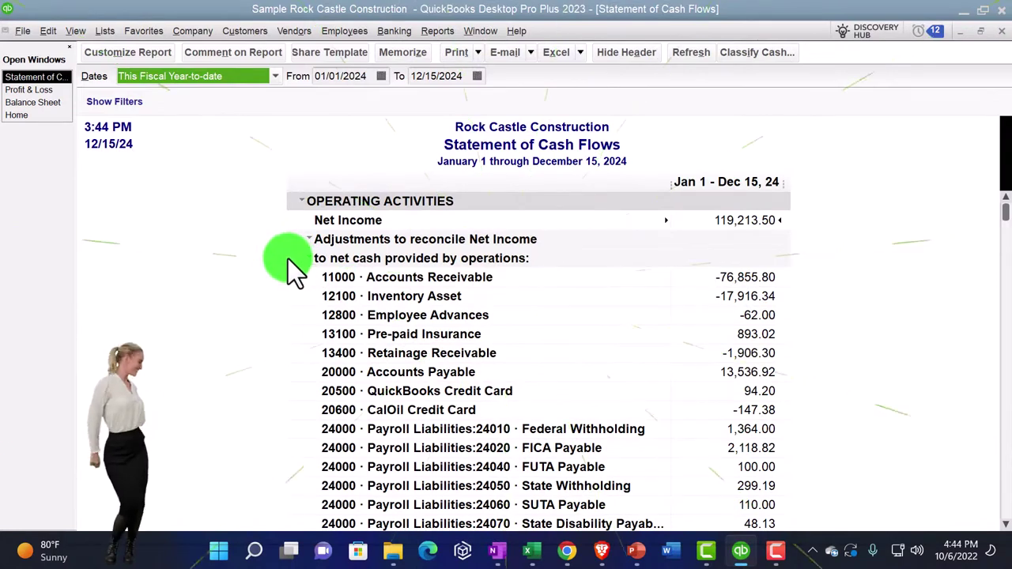
Collapse the operating, investing and financing activities sections of the Statement of Cash Flows.
left_click(310, 256)
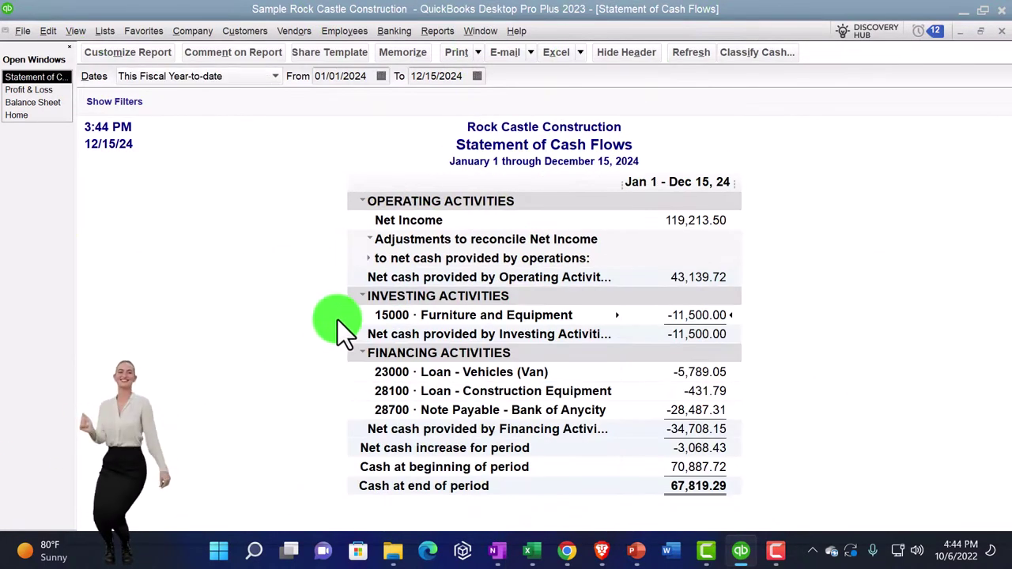
left_click(368, 238)
left_click(363, 202)
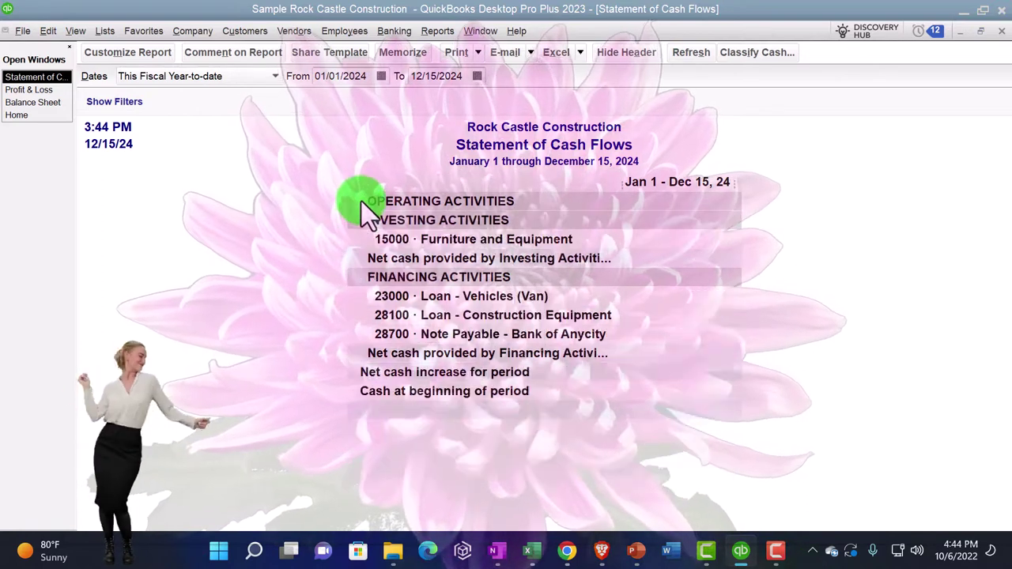
left_click(357, 225)
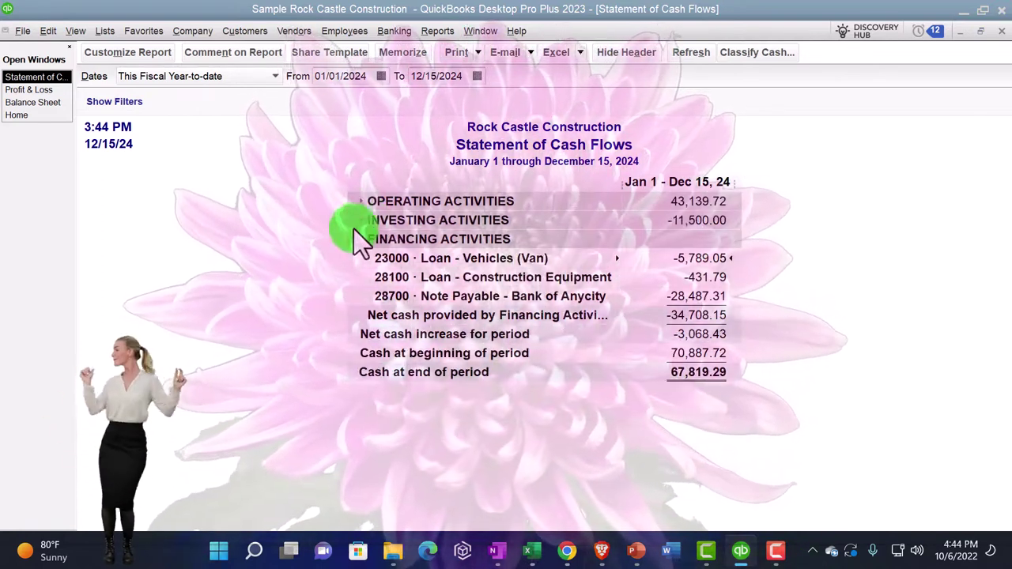
left_click(363, 237)
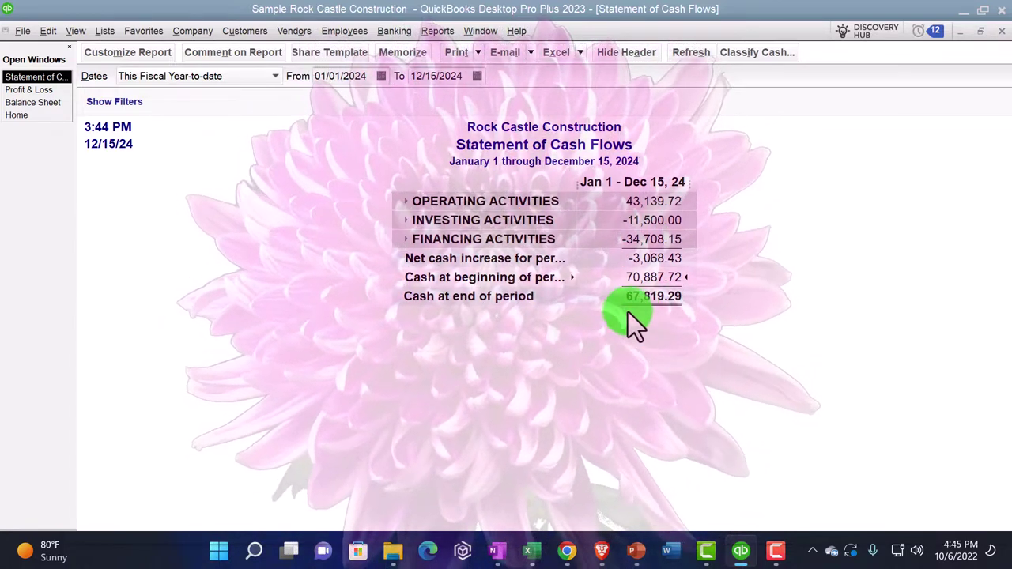
Bring up the Balance Sheet and open the Windows Calculator, keeping it on top beside the account figures.
left_click(39, 103)
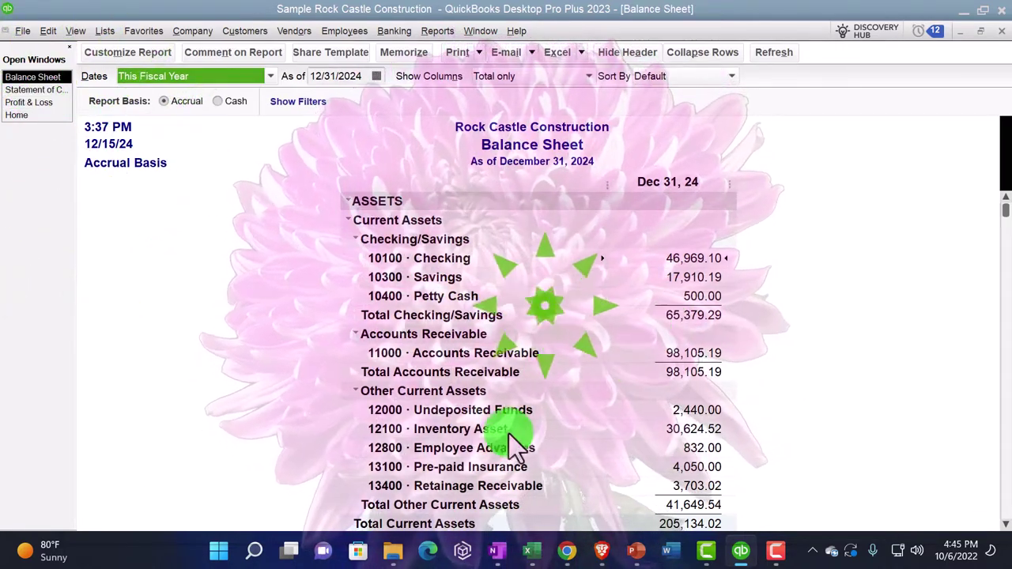
left_click(257, 549)
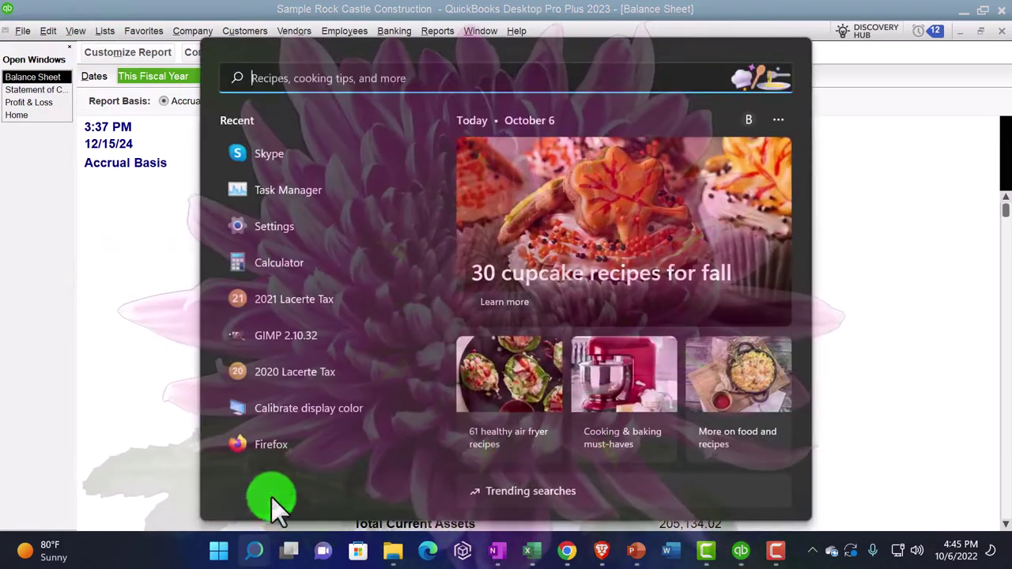
left_click(273, 264)
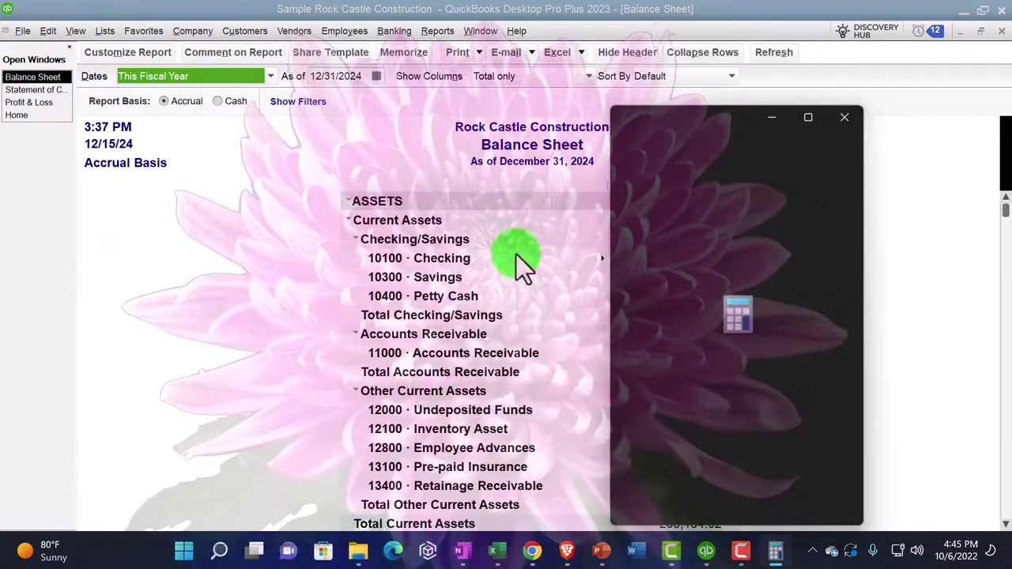
left_click(733, 150)
left_click_drag(817, 41, 181, 175)
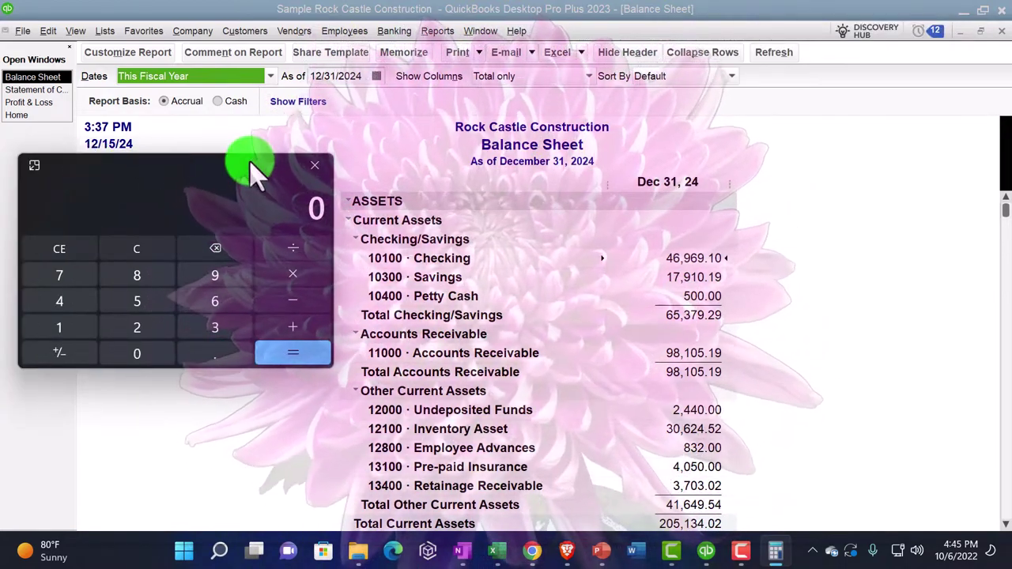
Add the total checking/savings of 65,379.29 and the undeposited funds of 2,440 in Calculator.
type("65379.29")
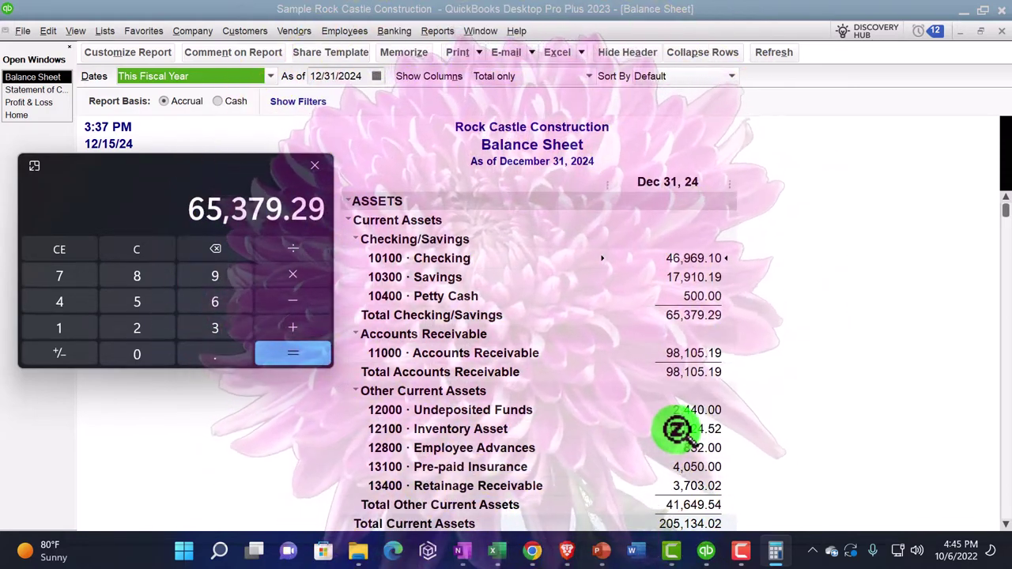
type("+2440")
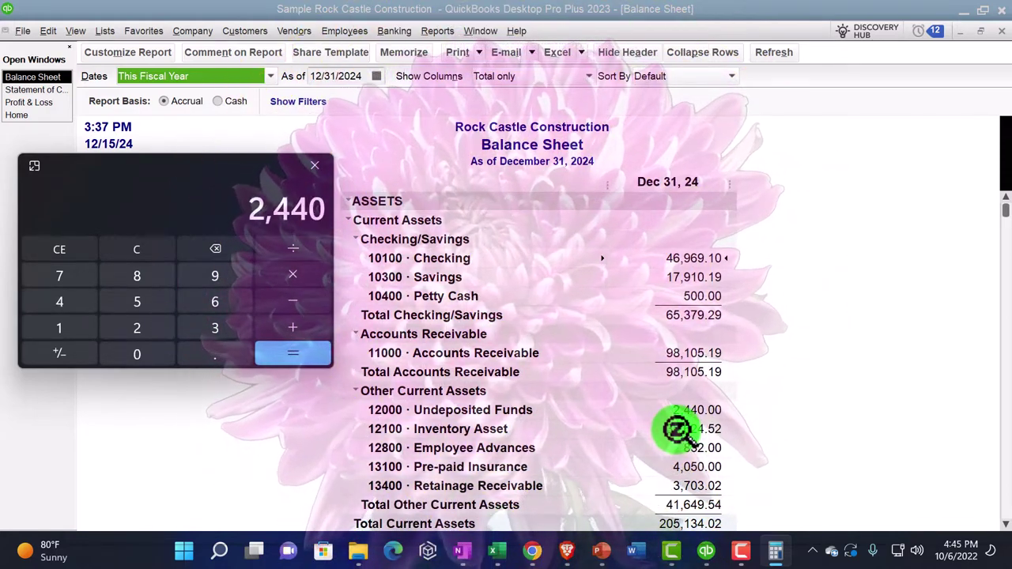
key("Return")
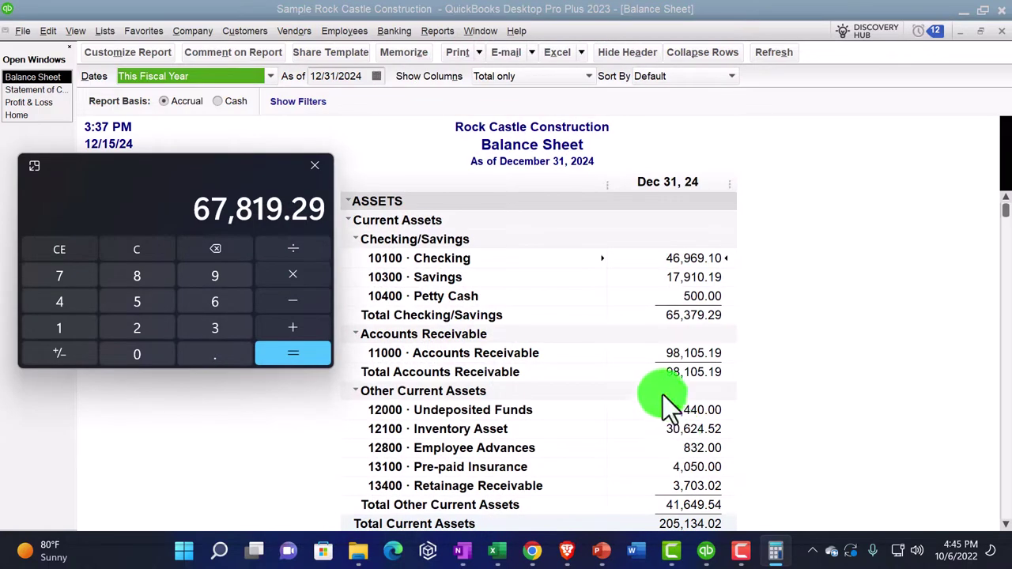
Return to the Statement of Cash Flows and expand its operating activities section.
left_click(41, 102)
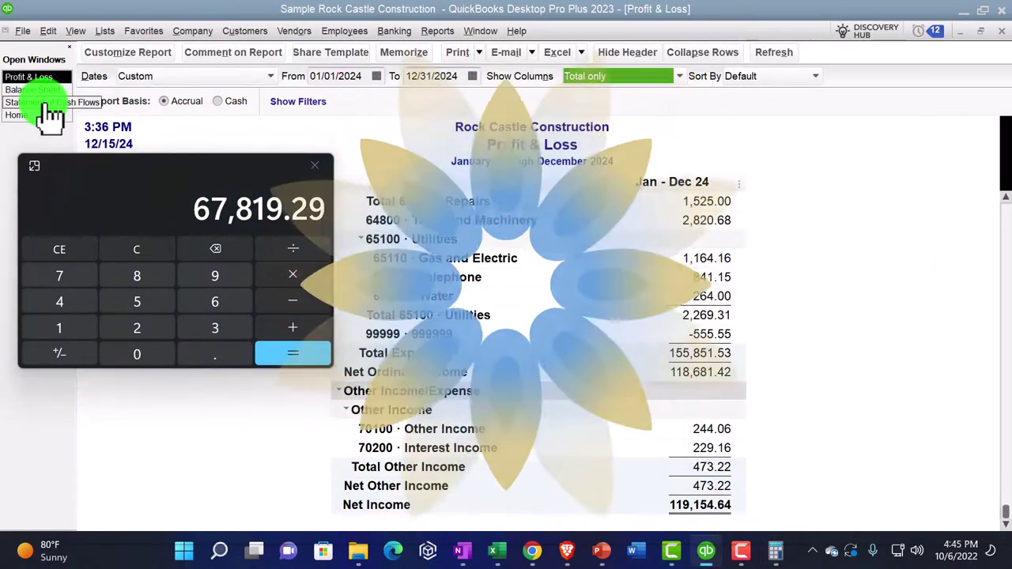
left_click(42, 102)
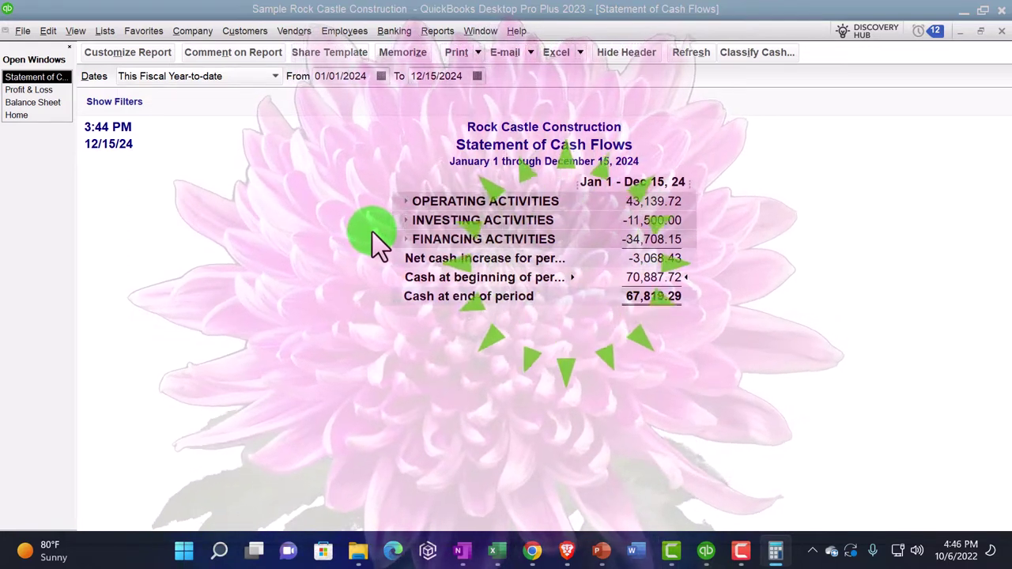
left_click(405, 201)
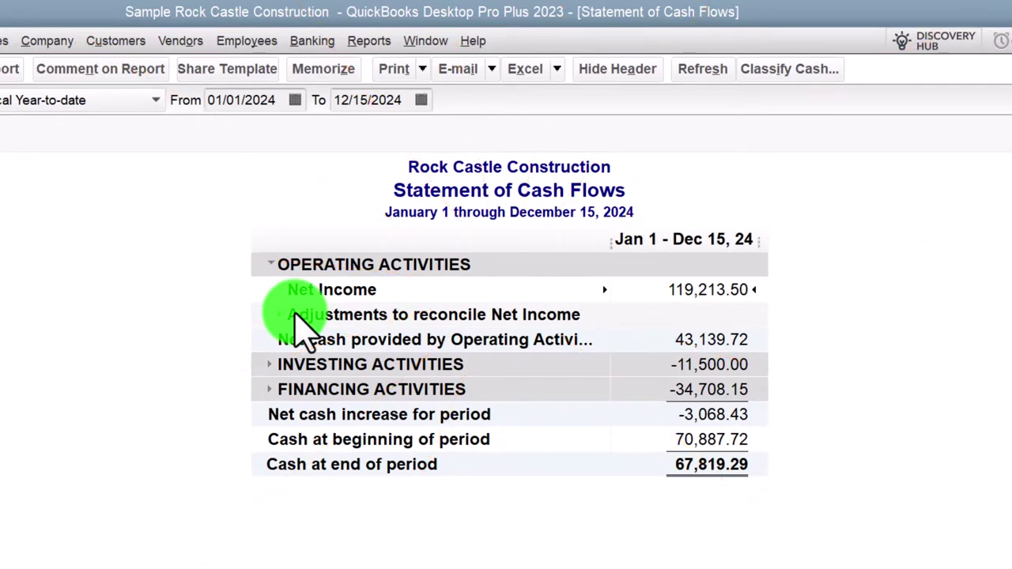
Examine the Profit & Loss income and expense lines alongside the home page workflow and the Statement of Cash Flows.
left_click(48, 117)
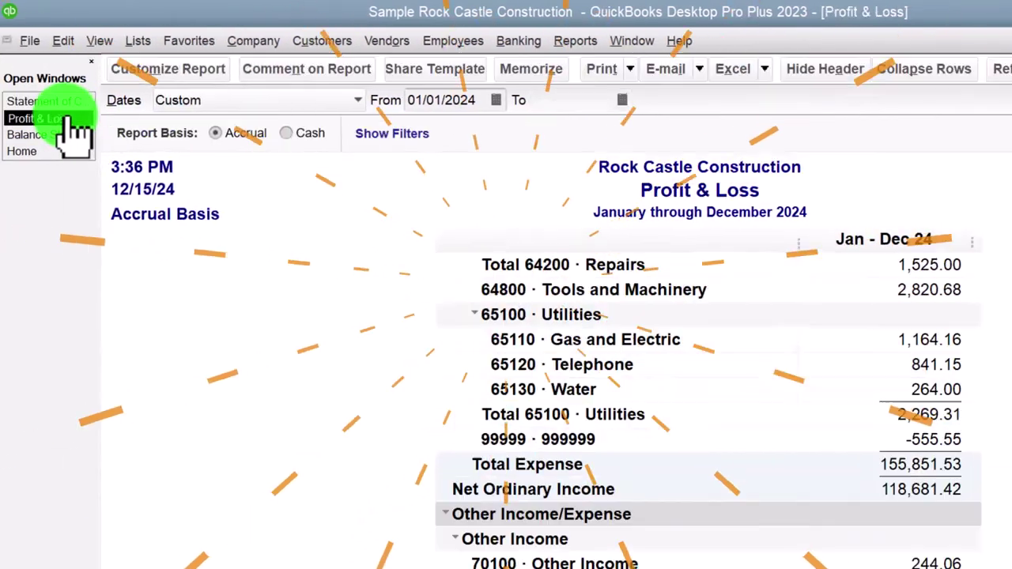
scroll(735, 463, "up", 15)
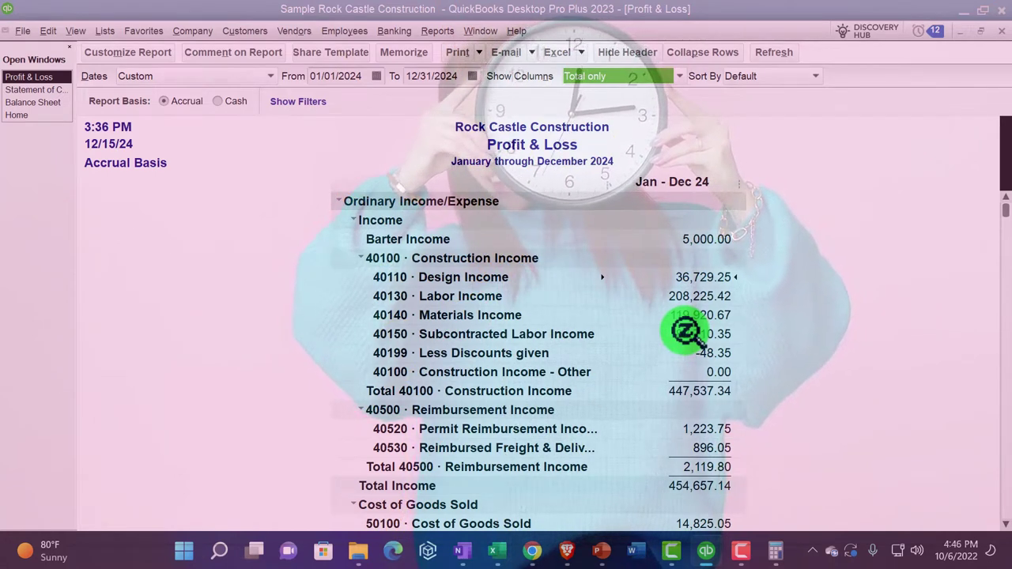
left_click(18, 115)
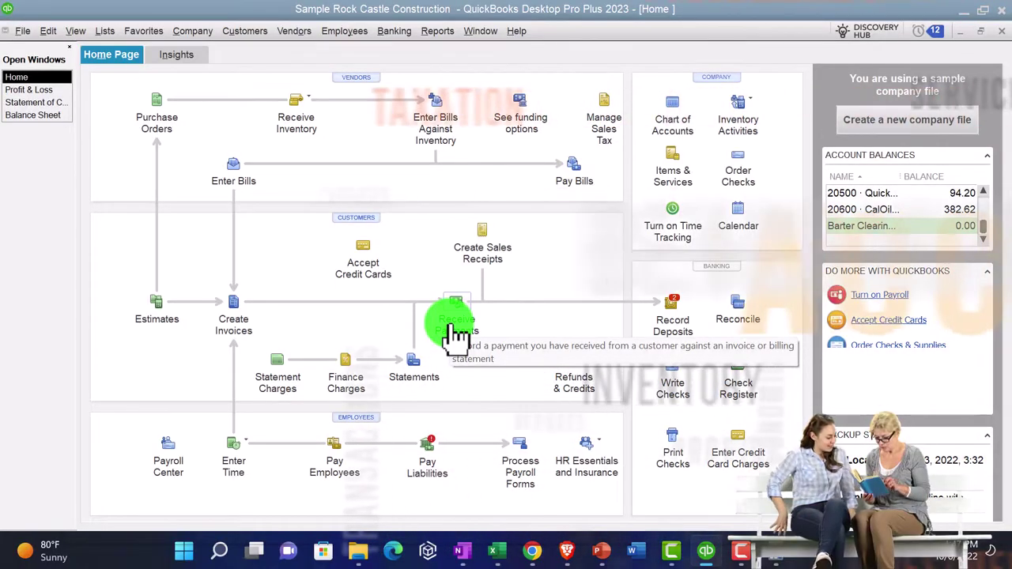
left_click(30, 90)
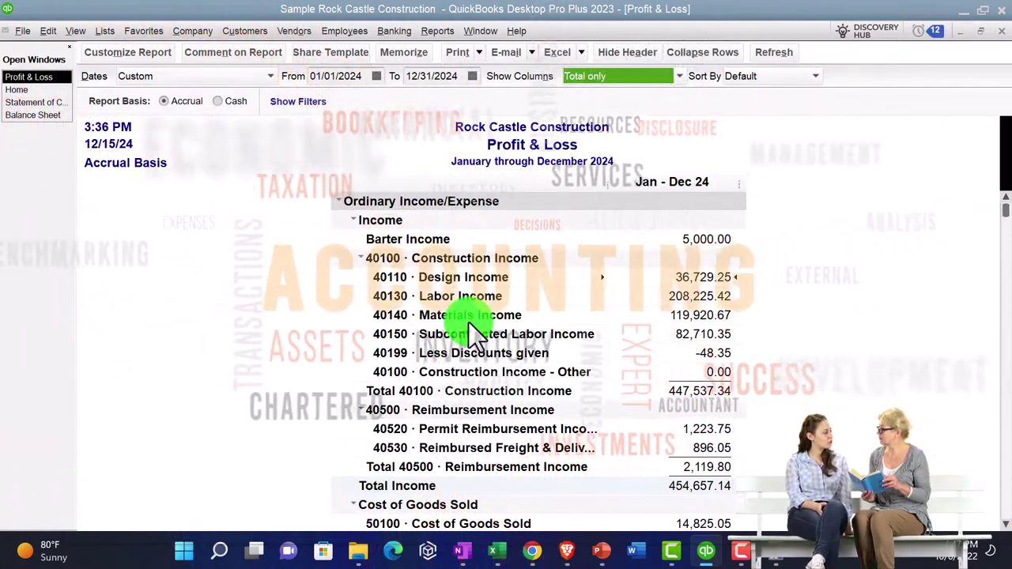
scroll(469, 322, "down", 3)
scroll(468, 322, "down", 4)
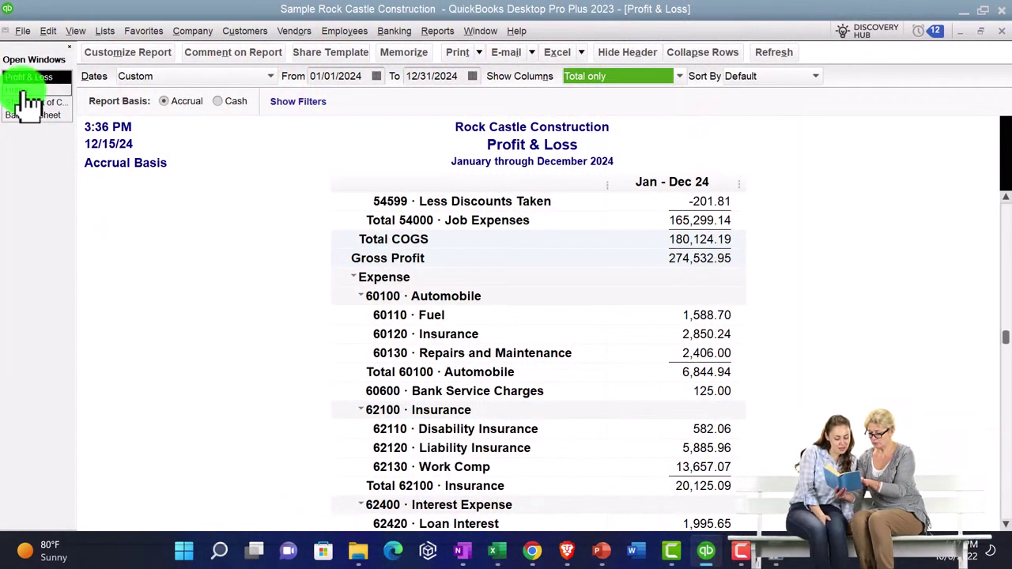
left_click(25, 90)
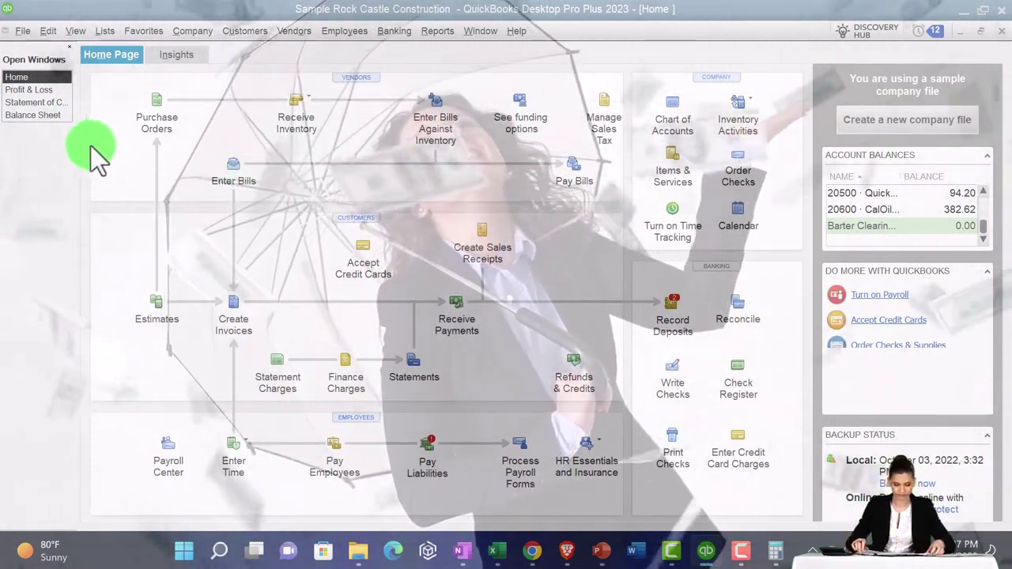
left_click(34, 102)
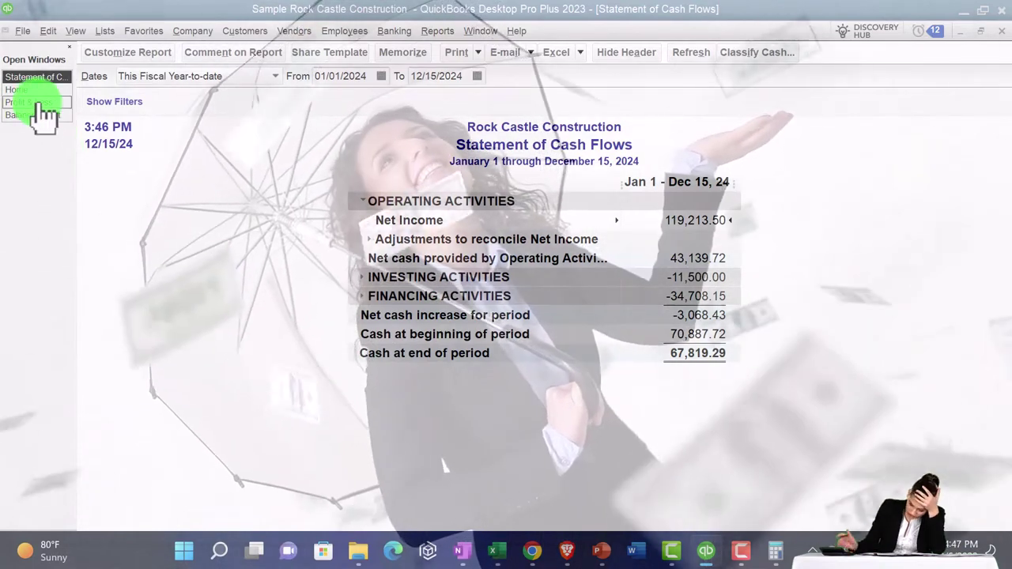
left_click(28, 102)
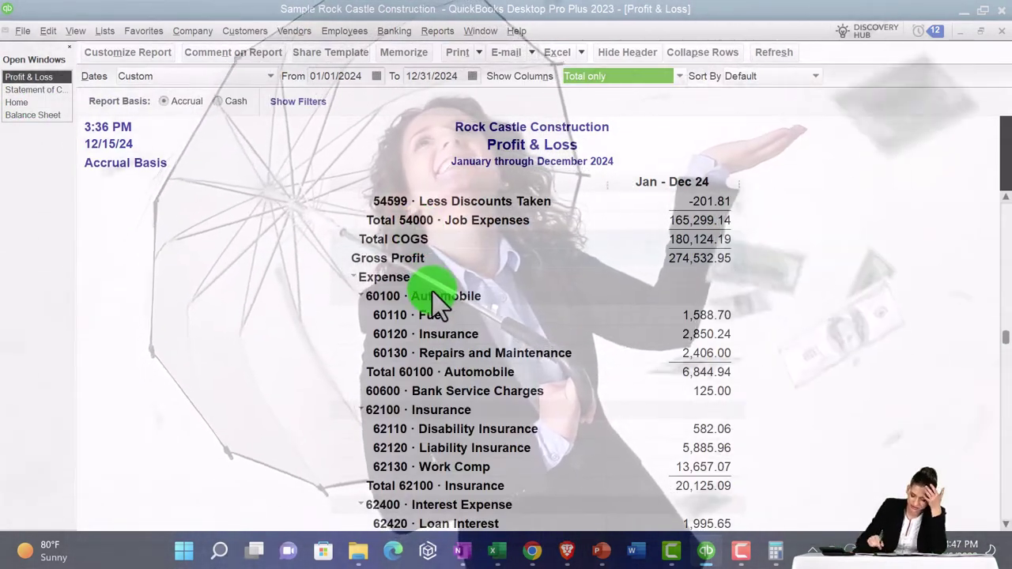
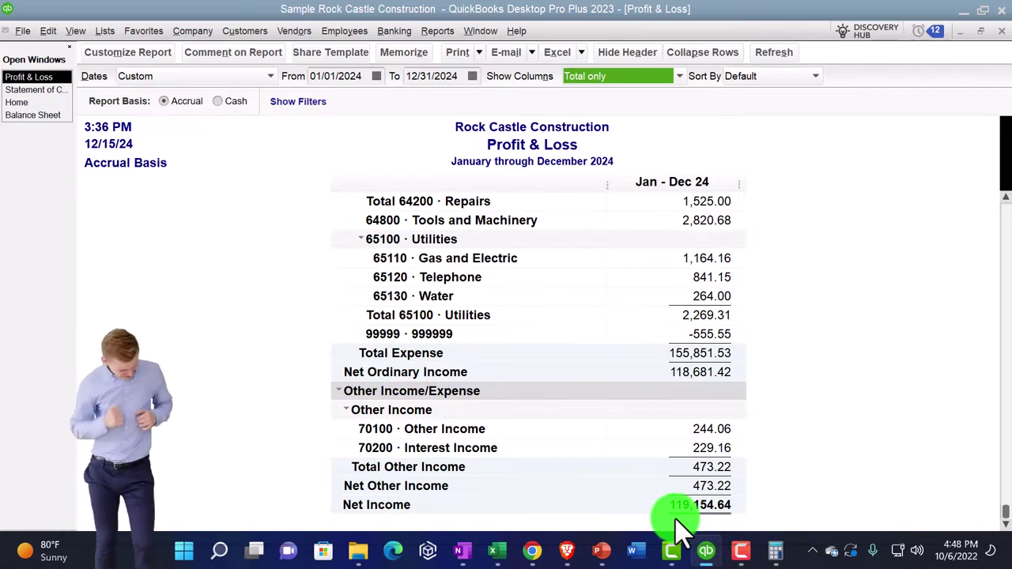
Expand the adjustments to reconcile net income in the Statement of Cash Flows and look through the adjustment accounts.
left_click(35, 90)
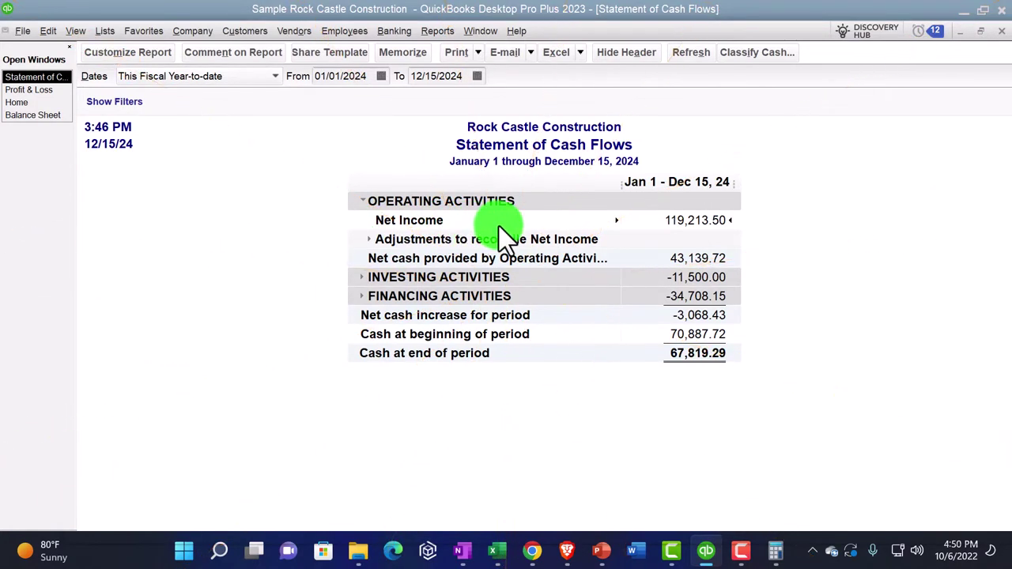
left_click(375, 239)
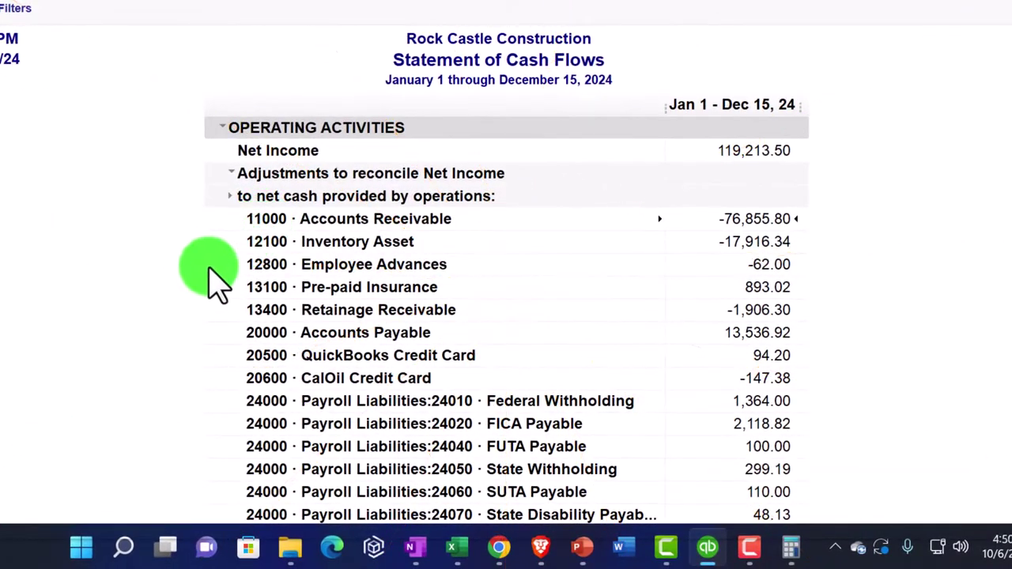
scroll(212, 281, "down", 1)
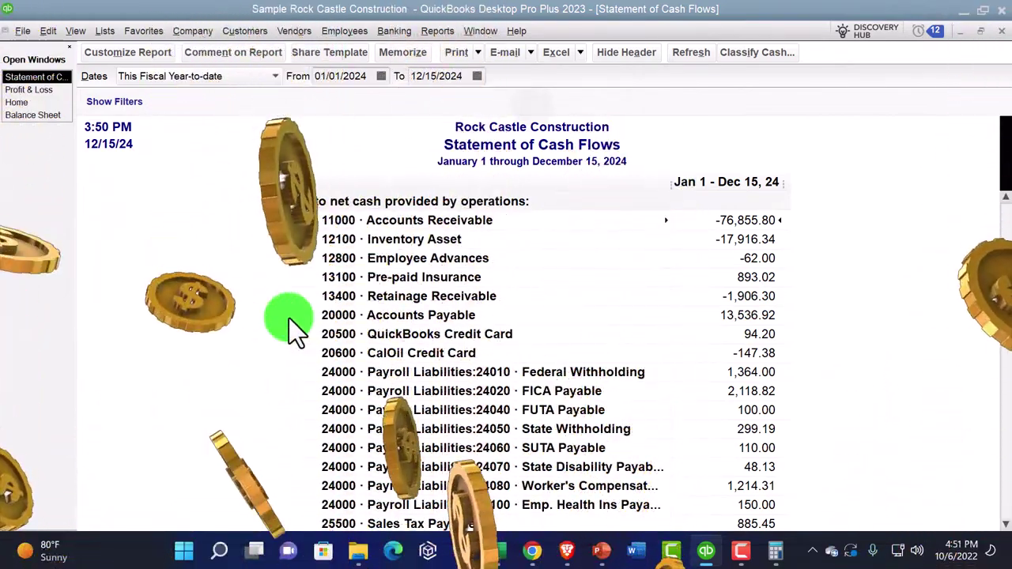
scroll(289, 318, "up", 1)
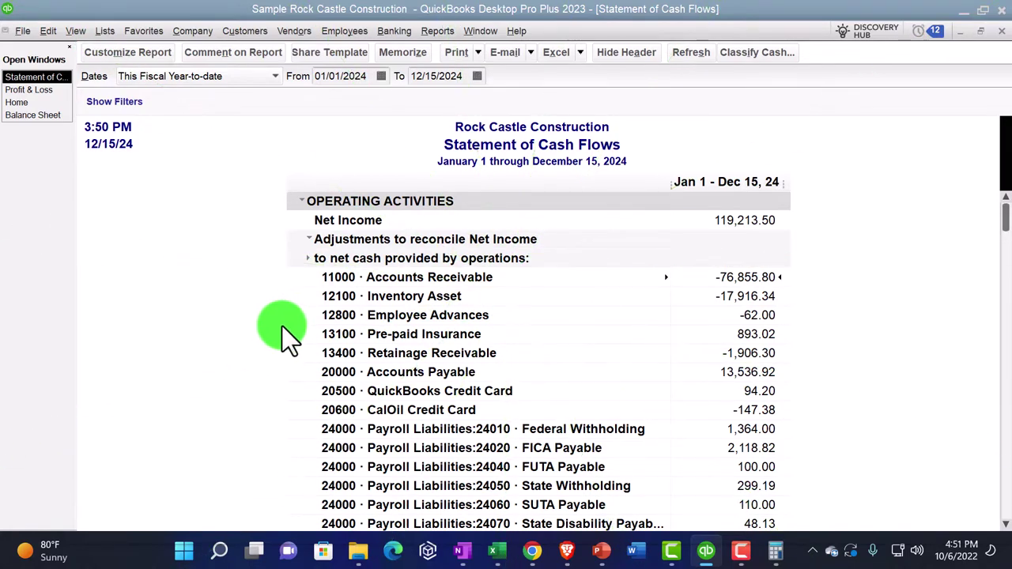
Customize the Balance Sheet to add Previous Period and $ Change subcolumns.
left_click(47, 114)
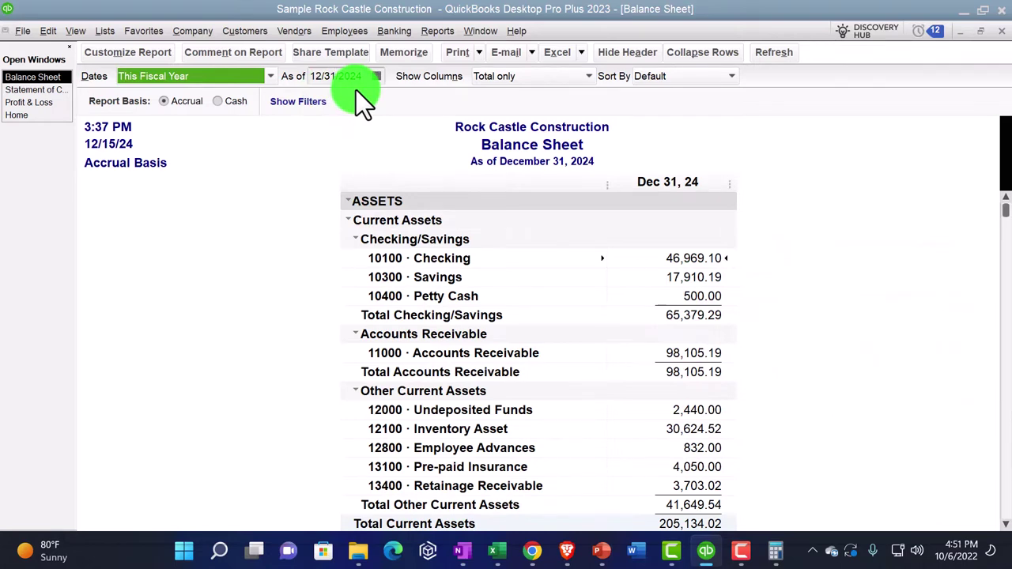
left_click(157, 51)
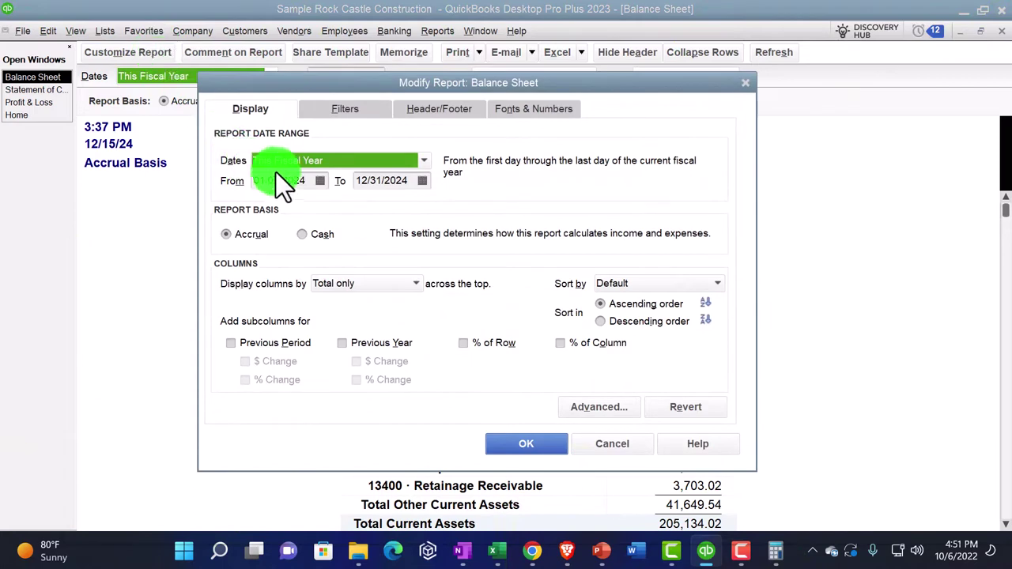
left_click(313, 180)
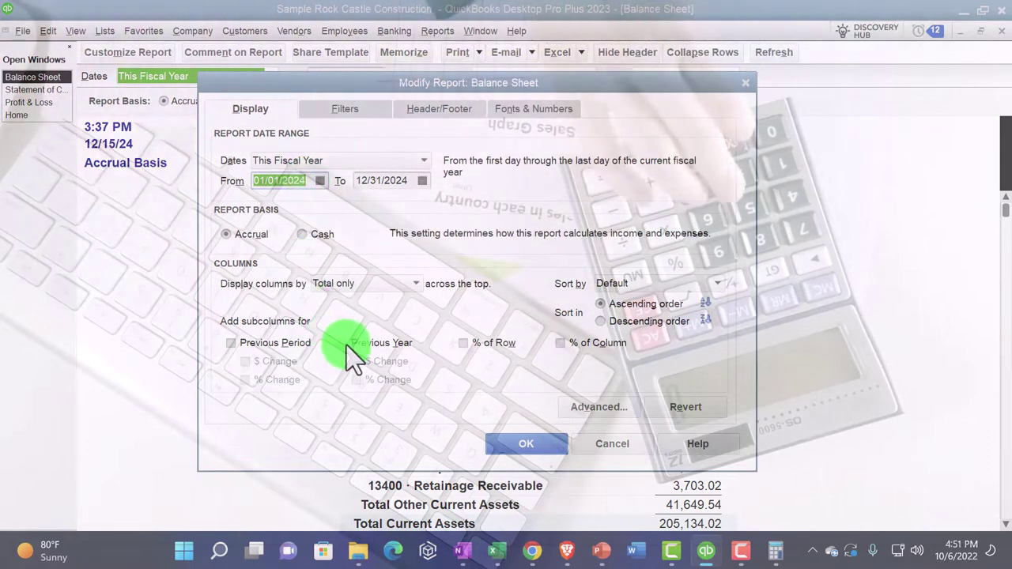
left_click(241, 348)
left_click(241, 364)
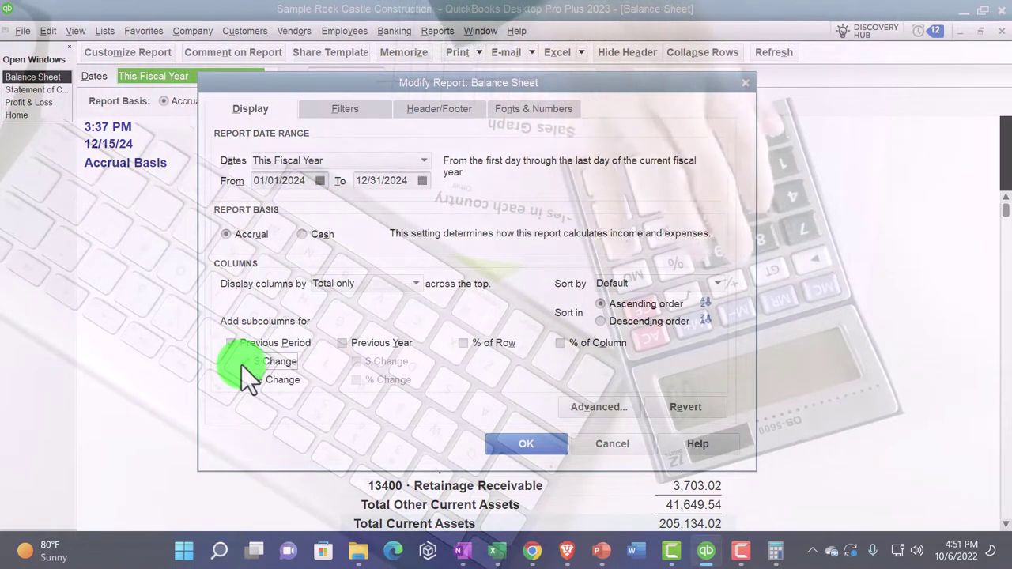
left_click(530, 443)
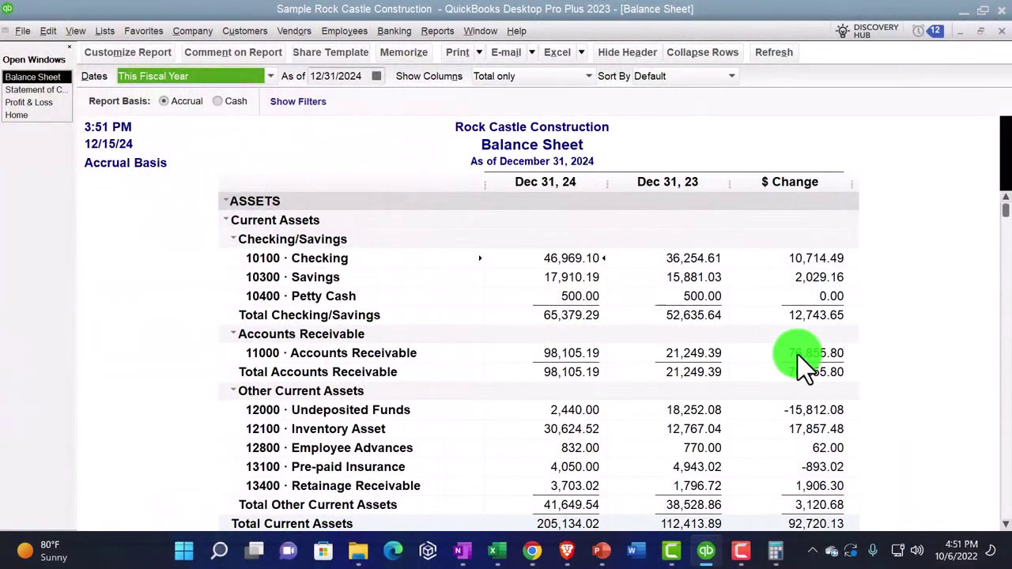
Review the dollar changes of the asset, liability and equity accounts on the comparative Balance Sheet, checking against the Statement of Cash Flows.
scroll(798, 355, "down", 6)
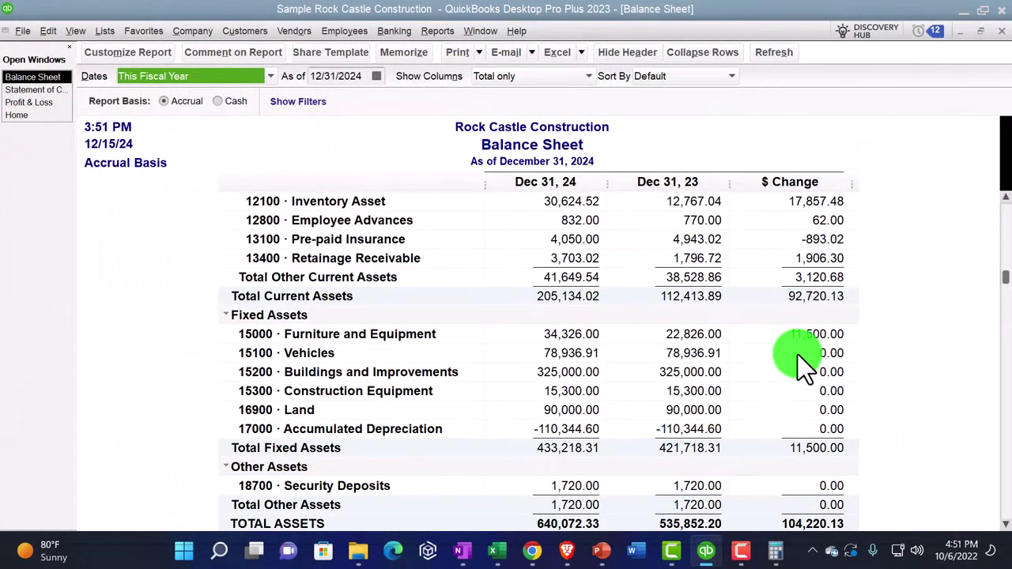
scroll(798, 355, "down", 4)
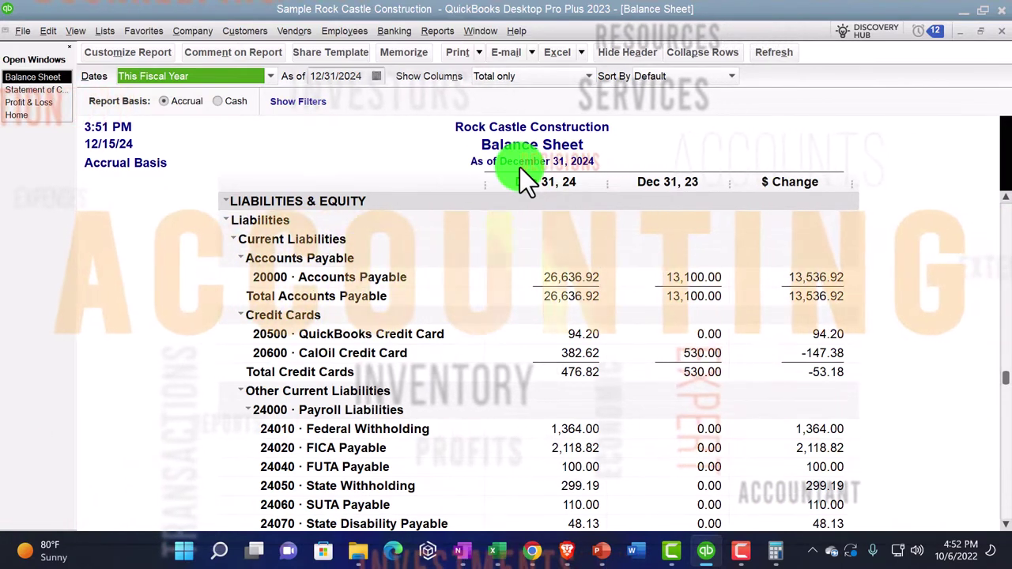
left_click(45, 89)
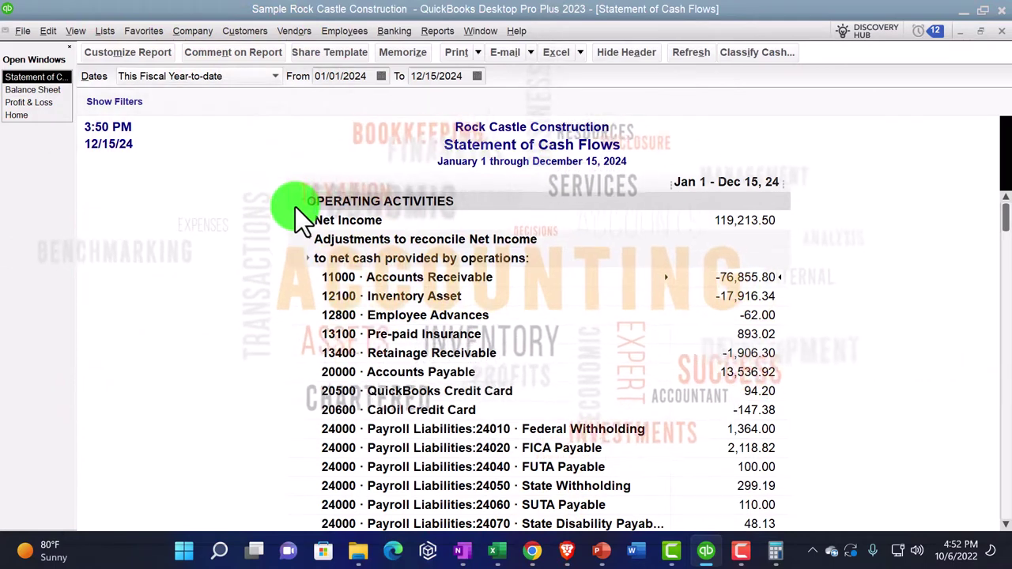
left_click(47, 90)
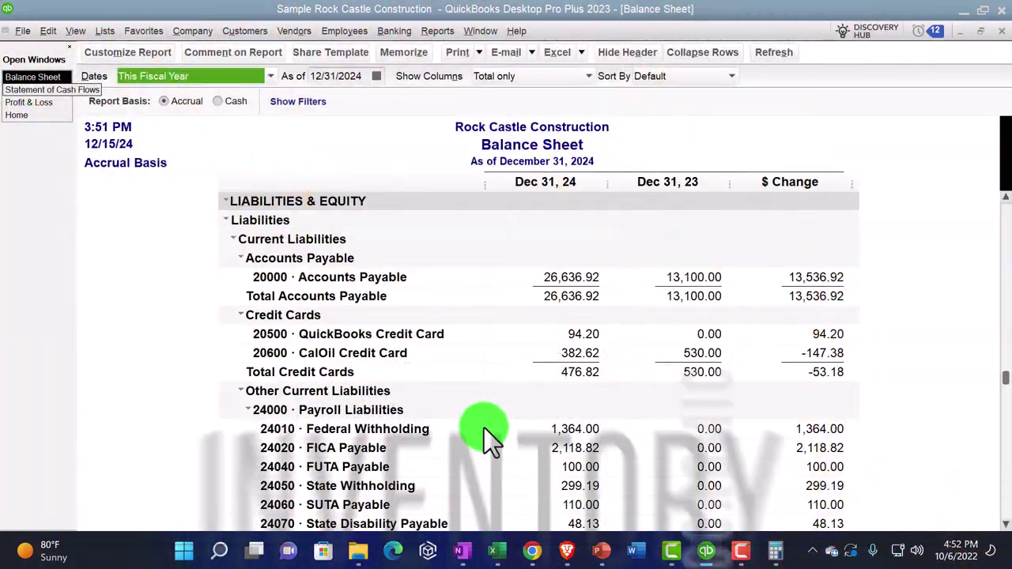
scroll(483, 428, "down", 4)
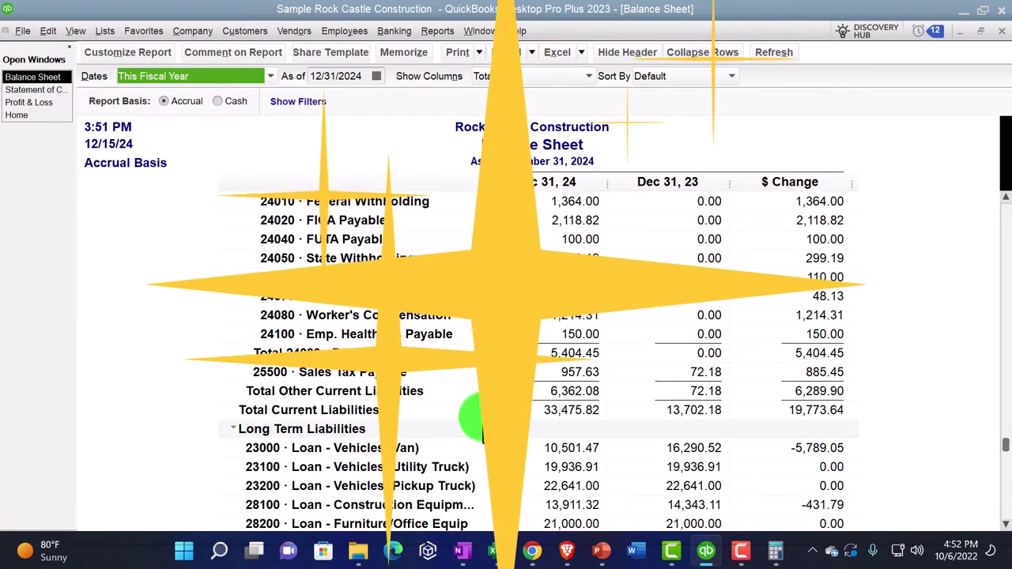
scroll(483, 417, "down", 4)
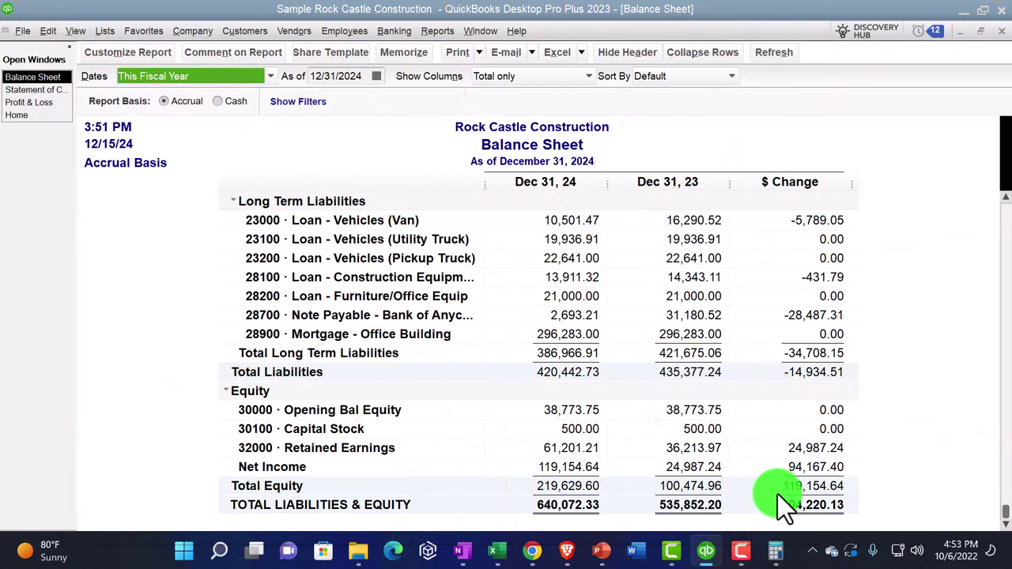
Look through the Statement of Cash Flows from net income down to the cash at end of period.
scroll(777, 494, "up", 20)
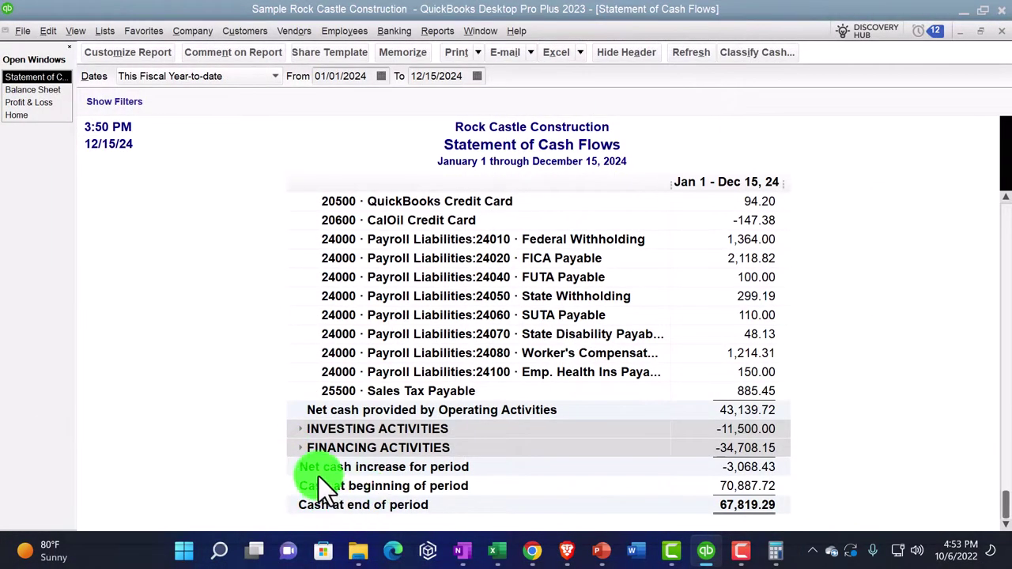
scroll(526, 384, "up", 4)
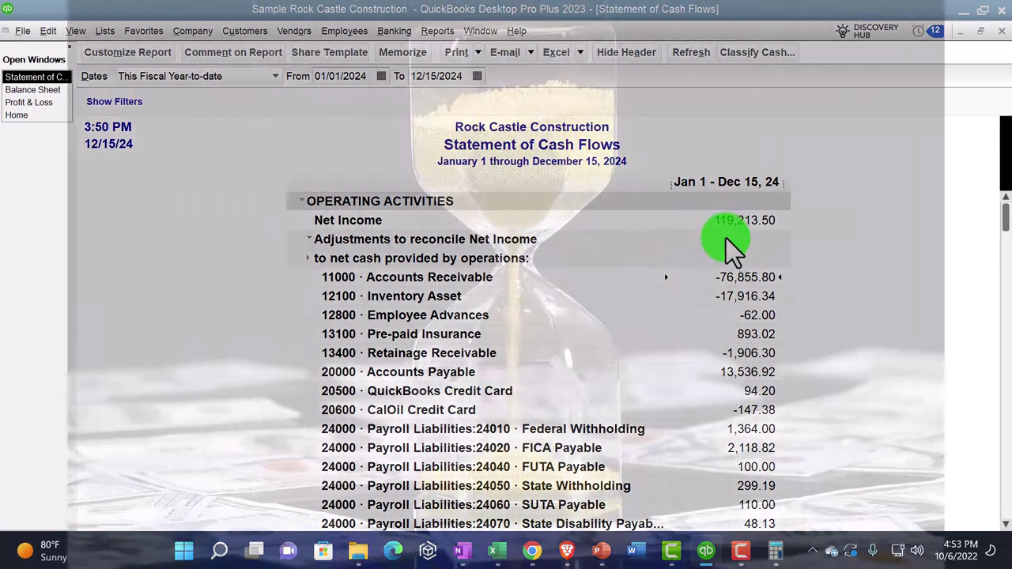
scroll(726, 238, "down", 3)
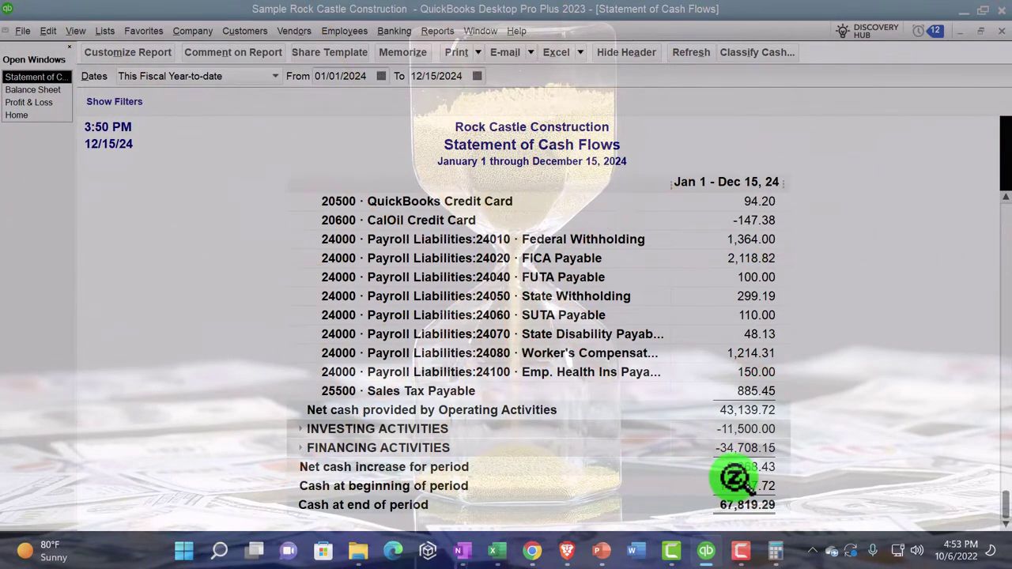
From the Balance Sheet, subtract the 15,812.08 undeposited funds change from the 12,743.65 checking/savings change in Calculator.
left_click(30, 90)
left_click(665, 197)
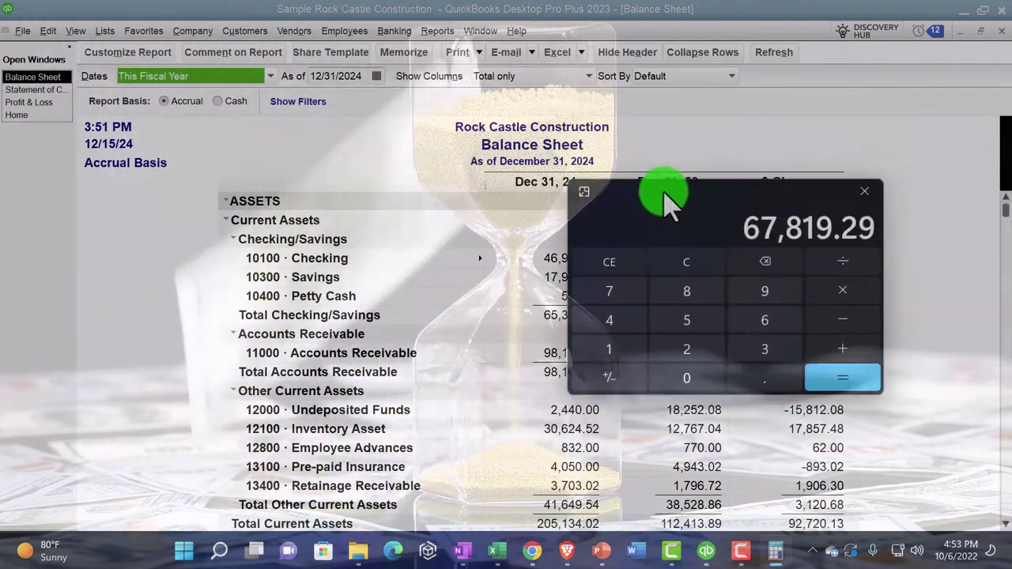
left_click_drag(664, 197, 472, 68)
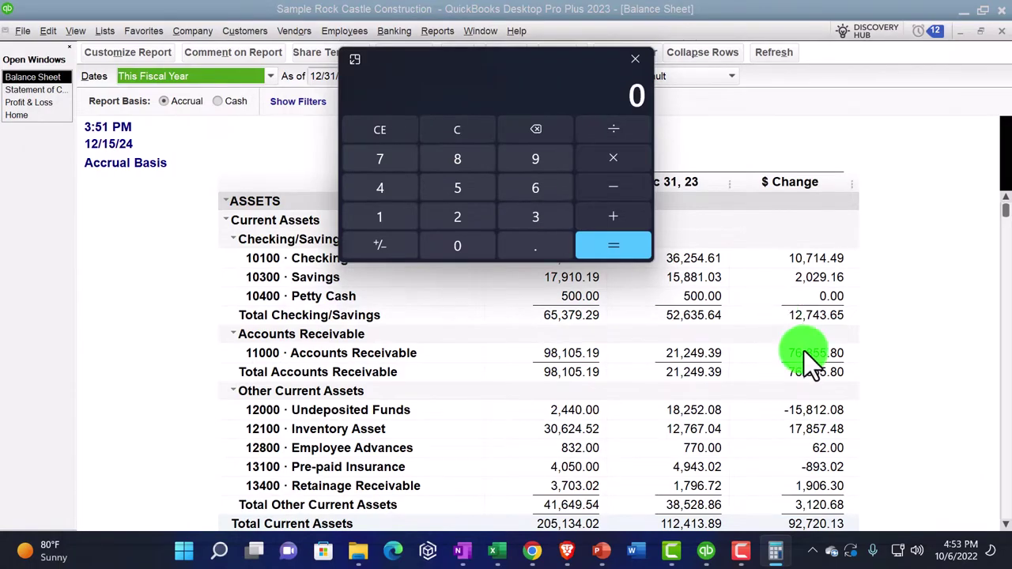
type("12,743.6")
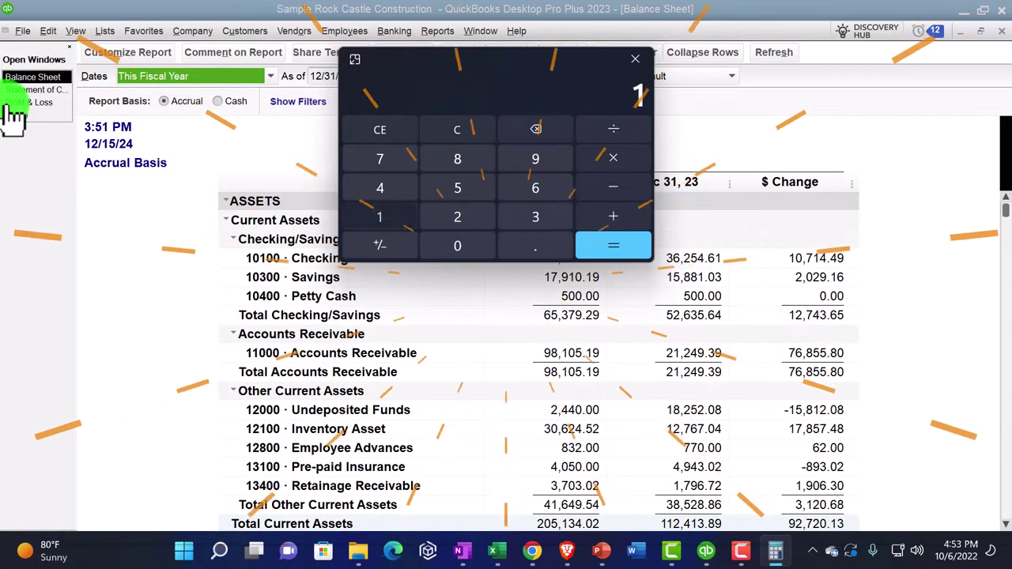
type("5")
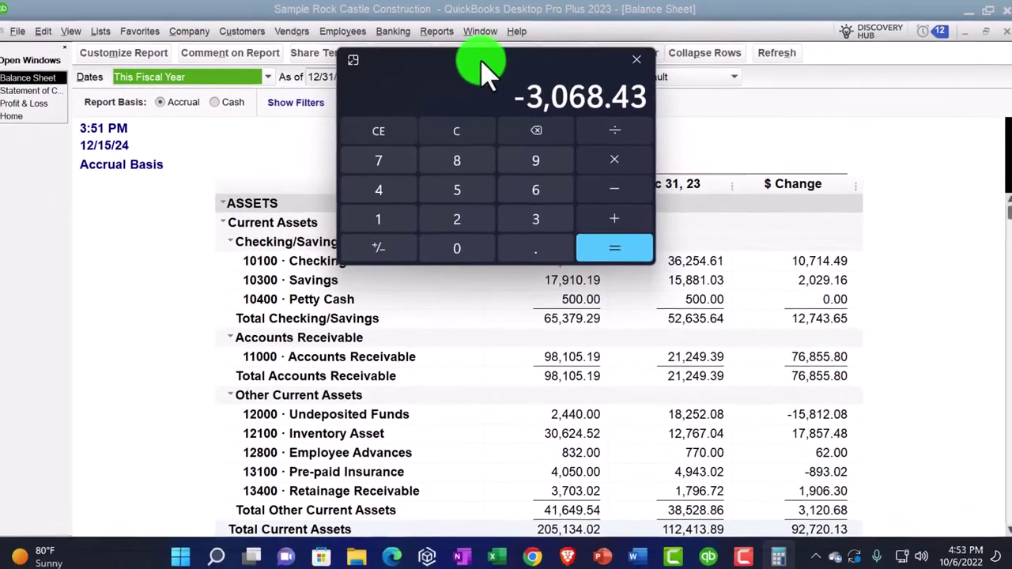
left_click(775, 551)
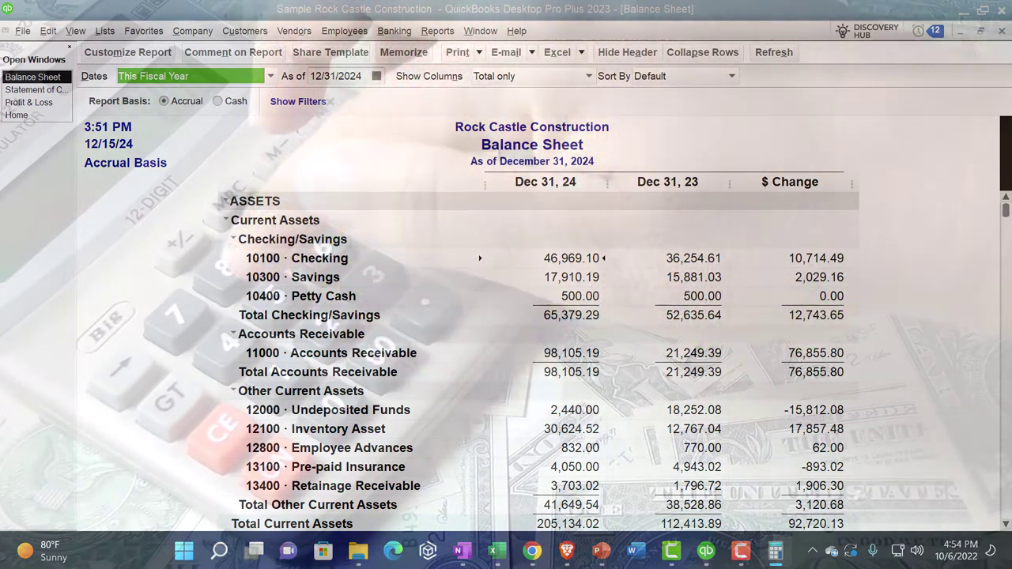
Add the prior-year checking/savings of 52,635.64 and undeposited funds of 18,252.08 in Calculator, then return to the Statement of Cash Flows.
key("alt+Tab")
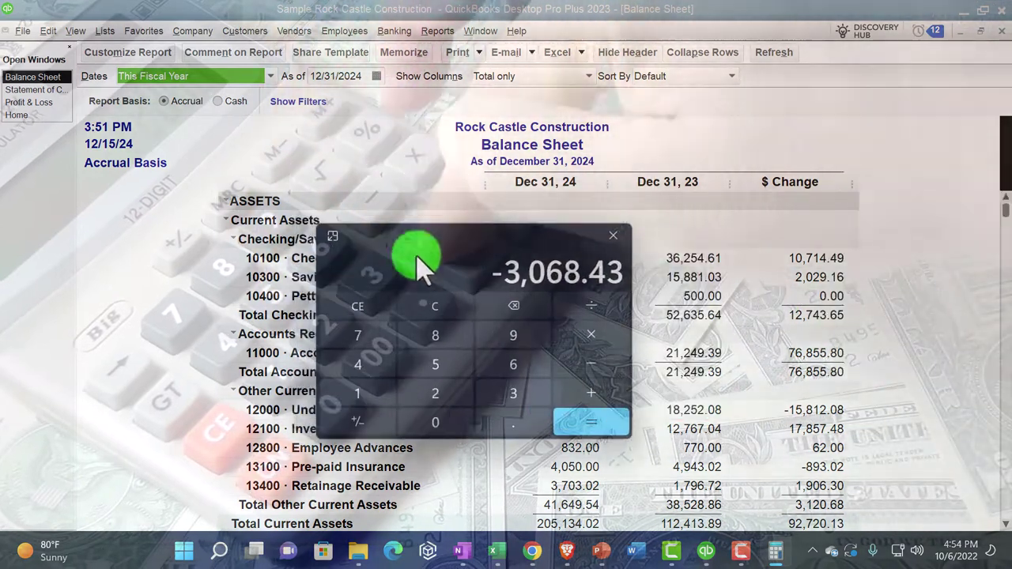
left_click(433, 308)
type("52")
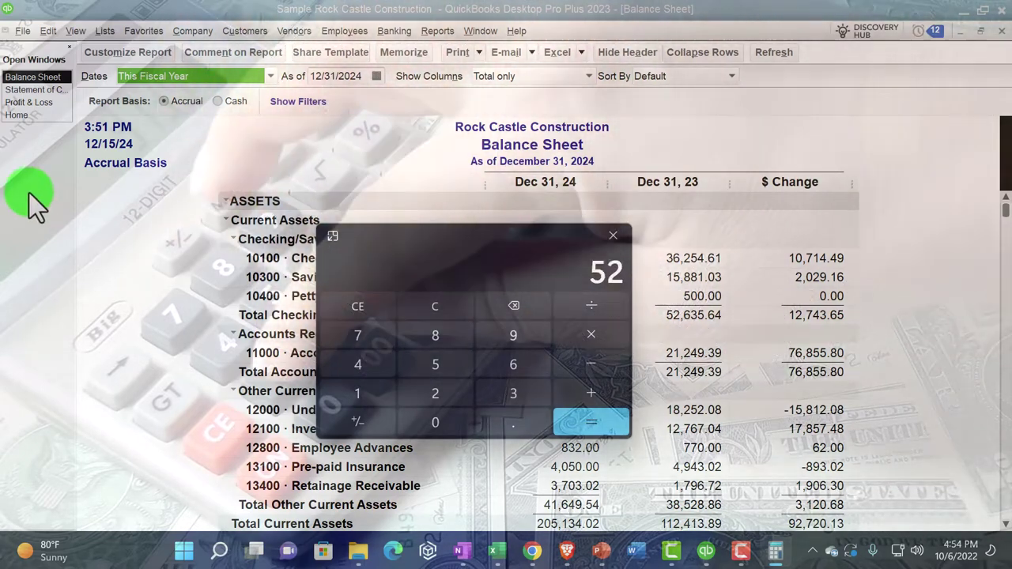
type("635.64")
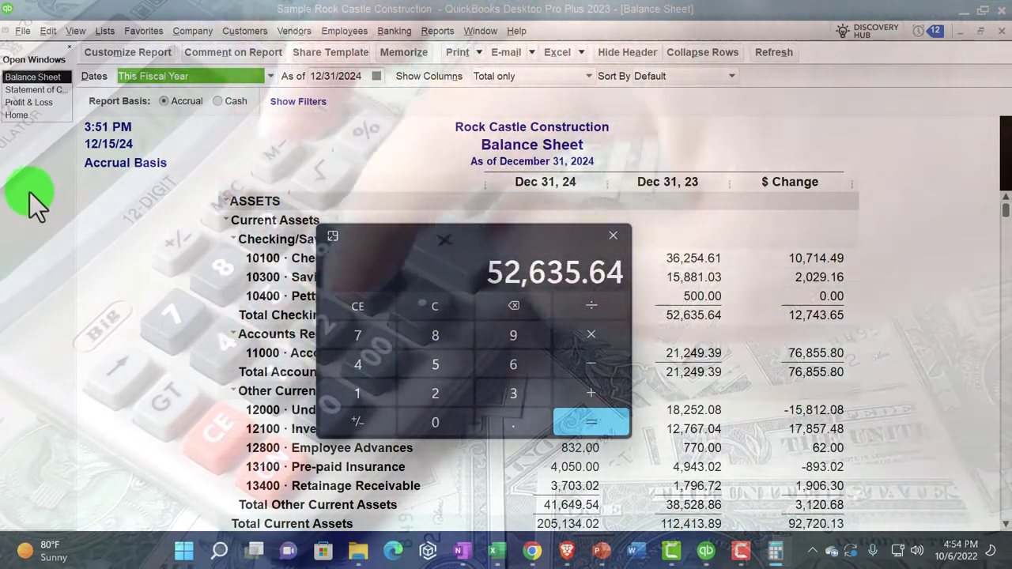
type("-18252.08")
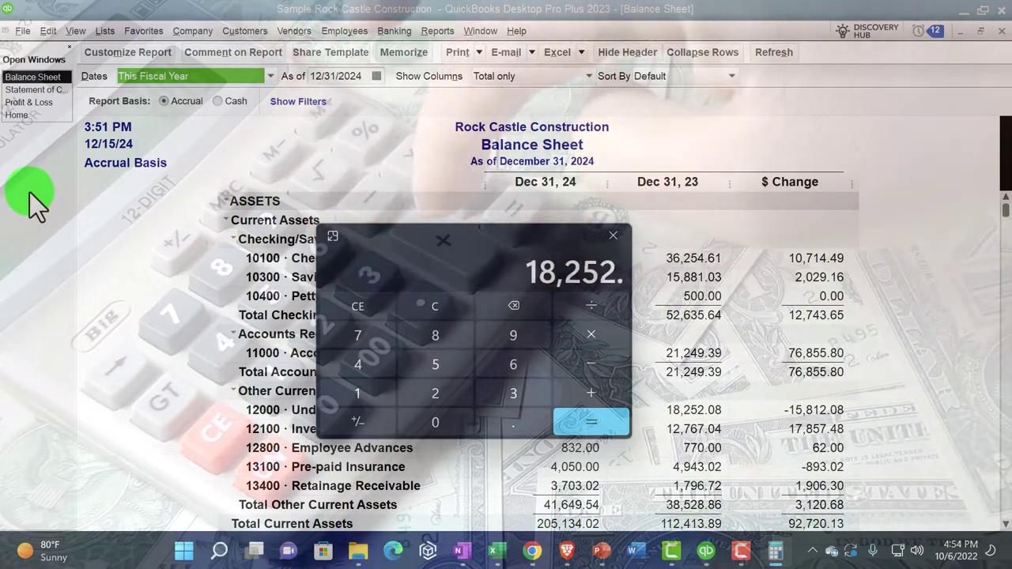
key("Return")
left_click_drag(328, 245, 705, 226)
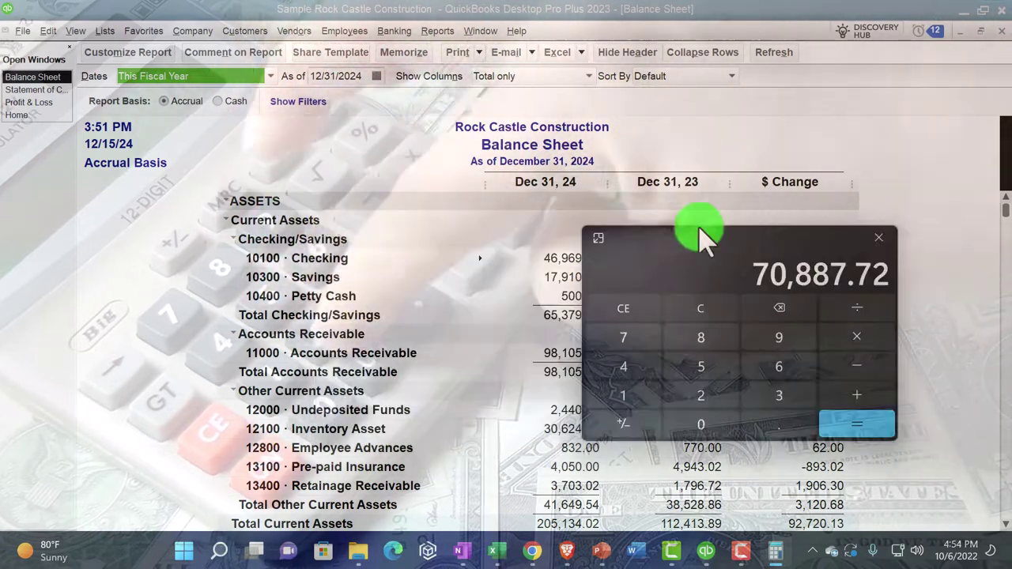
left_click(881, 232)
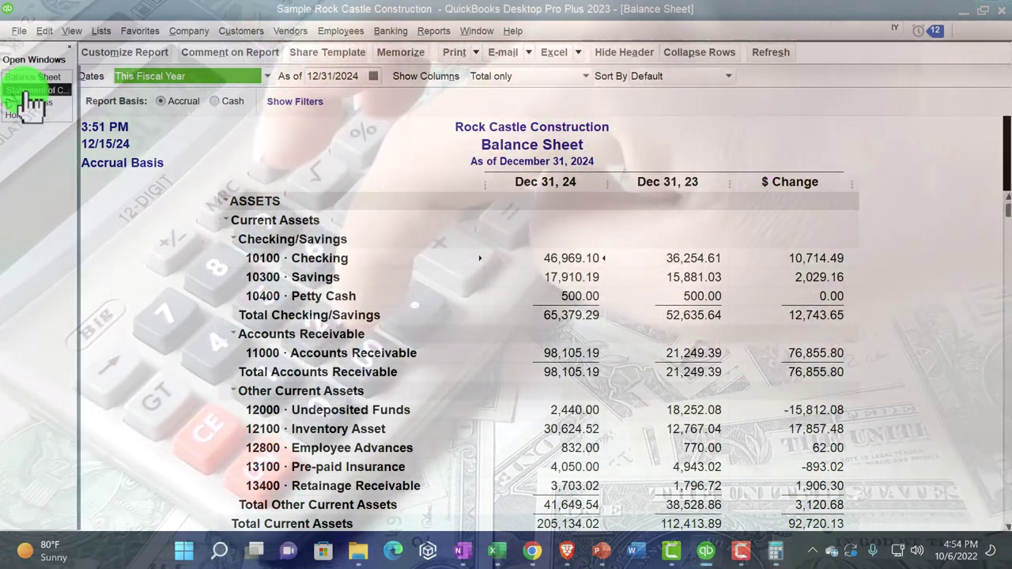
left_click(31, 91)
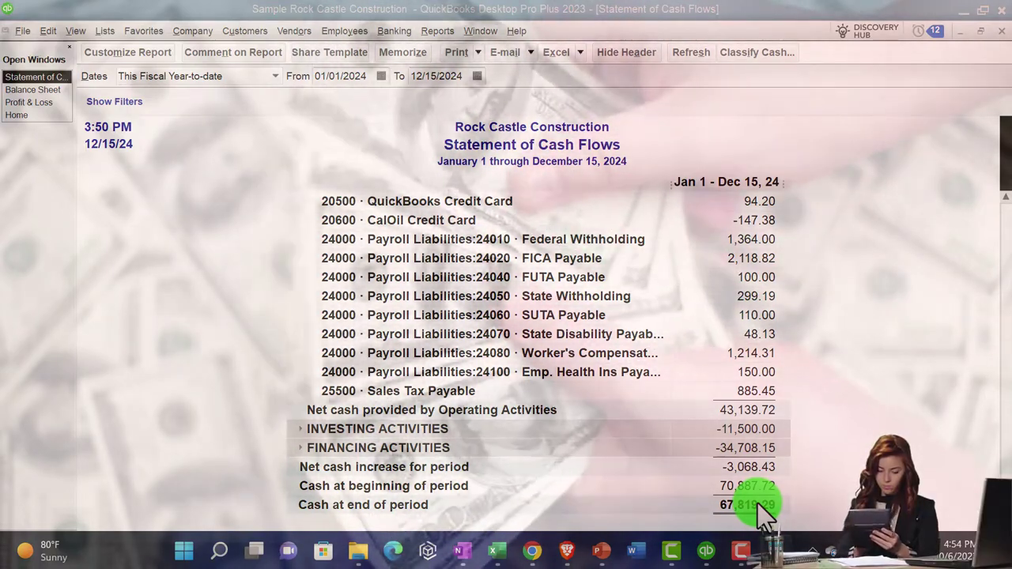
Compare the accounts receivable change on the Balance Sheet with the accounts receivable adjustment in the Statement of Cash Flows.
left_click(28, 89)
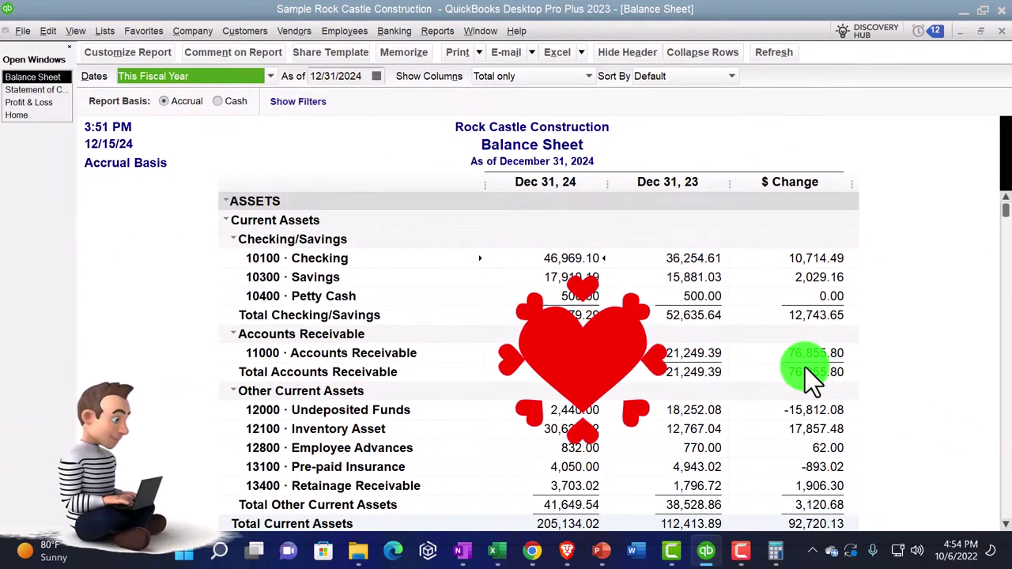
scroll(805, 367, "down", 1)
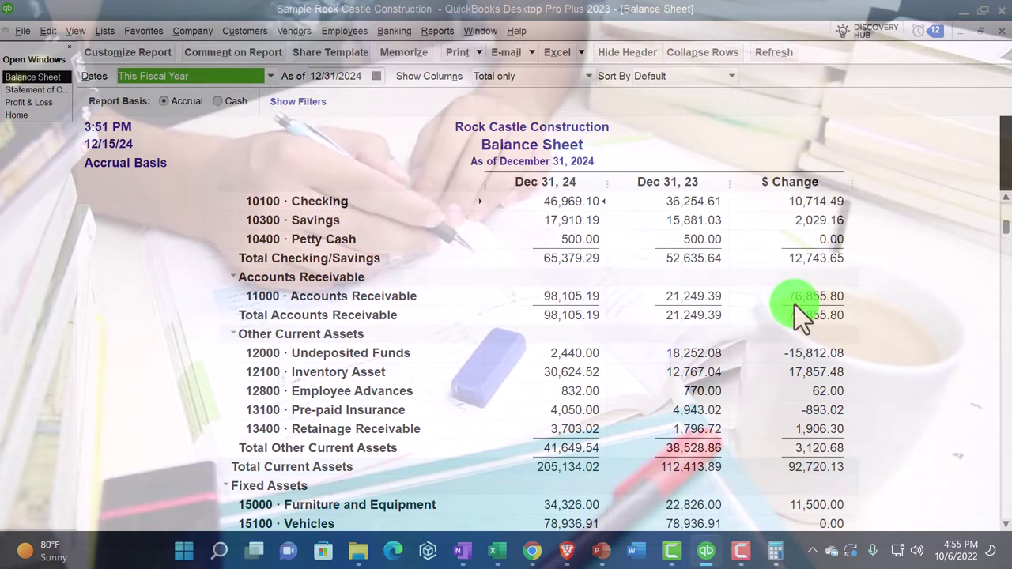
left_click(34, 90)
scroll(657, 278, "up", 4)
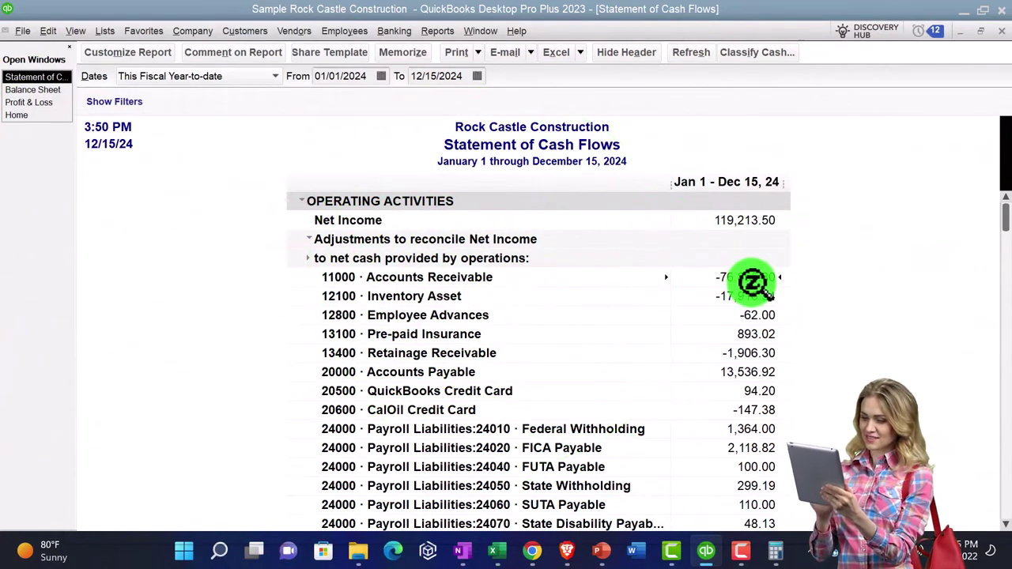
left_click(32, 90)
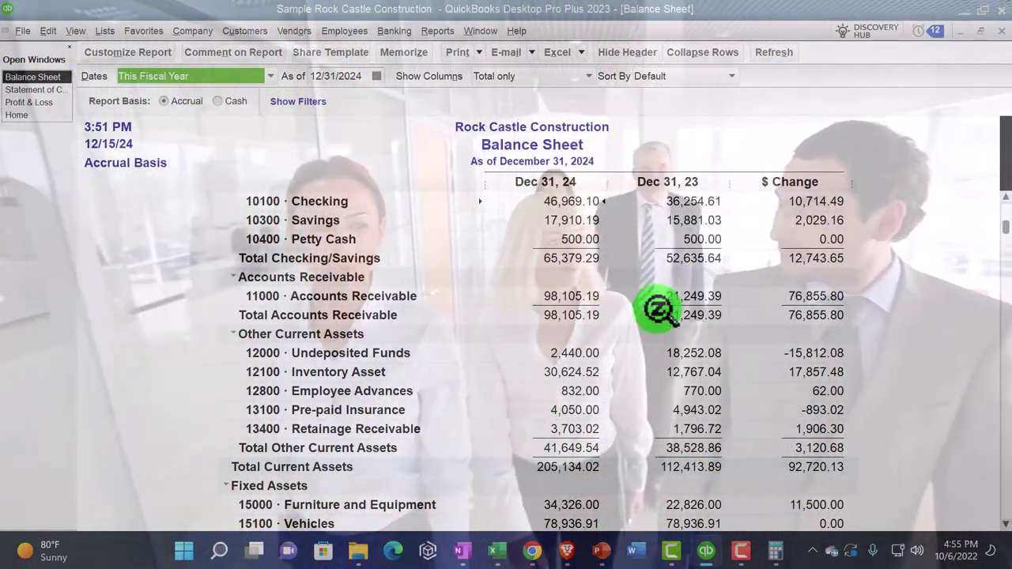
Compare the other current asset changes on the Balance Sheet with their adjustments in the Statement of Cash Flows.
left_click(36, 91)
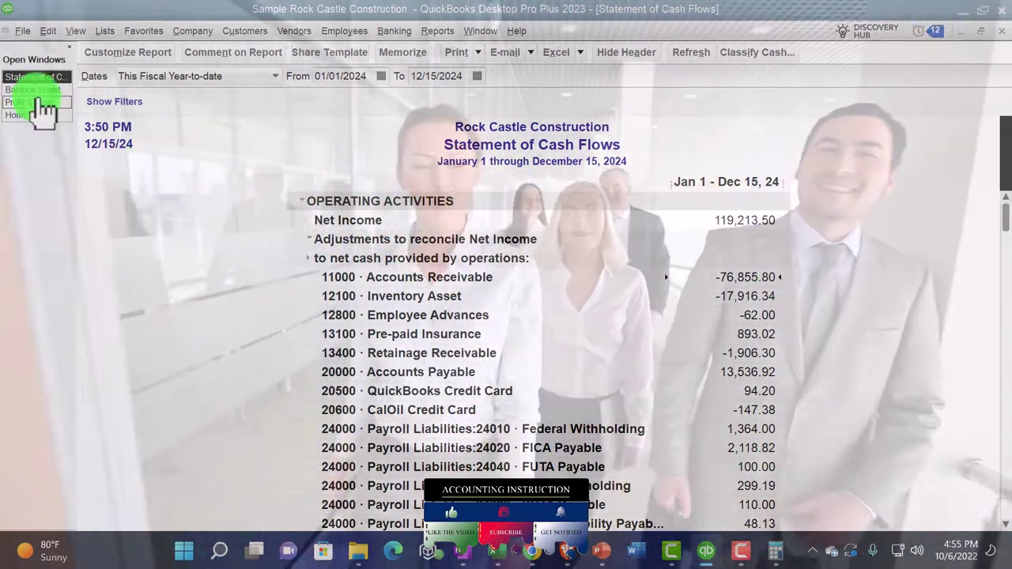
left_click(36, 91)
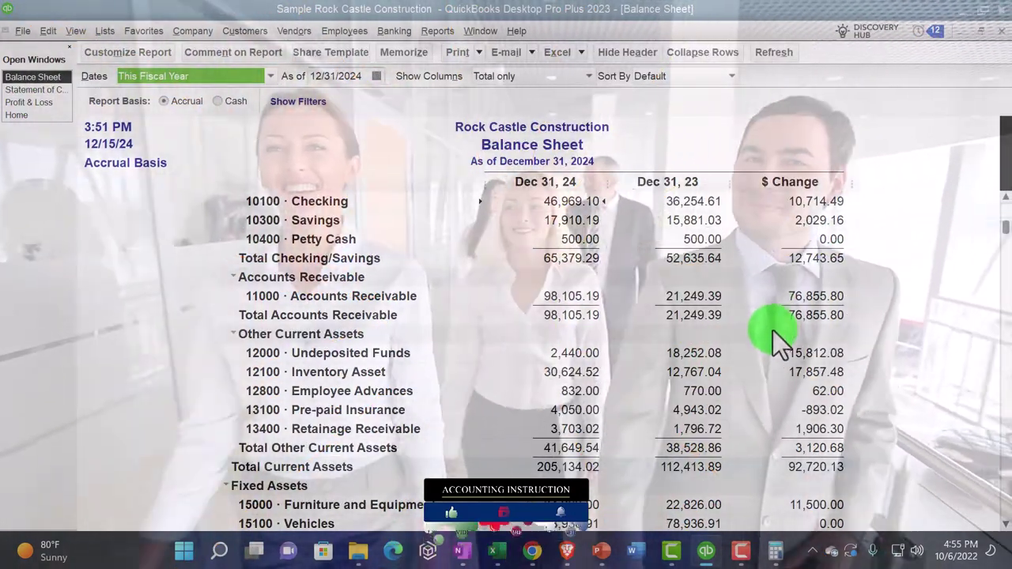
scroll(772, 332, "down", 1)
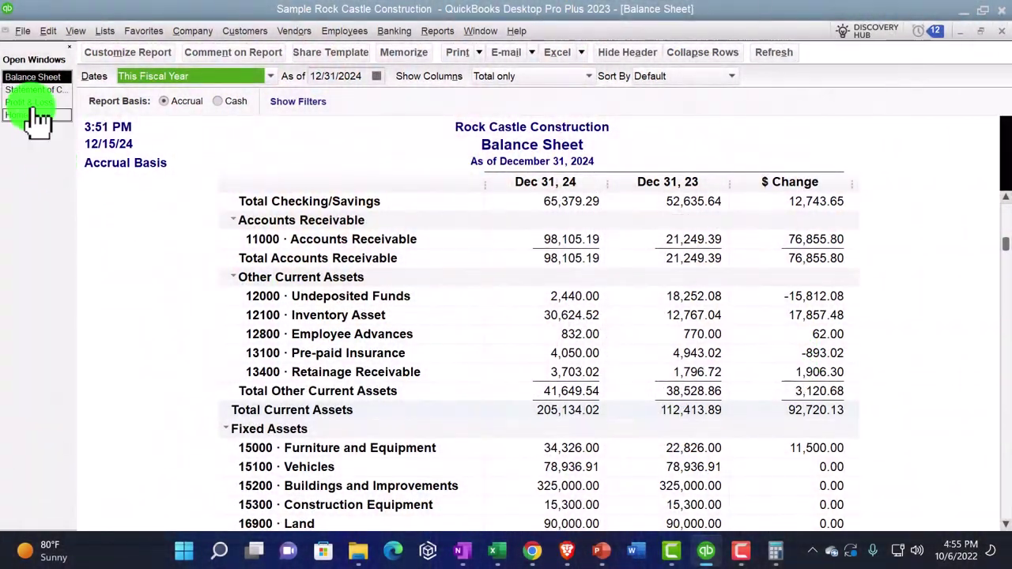
left_click(27, 90)
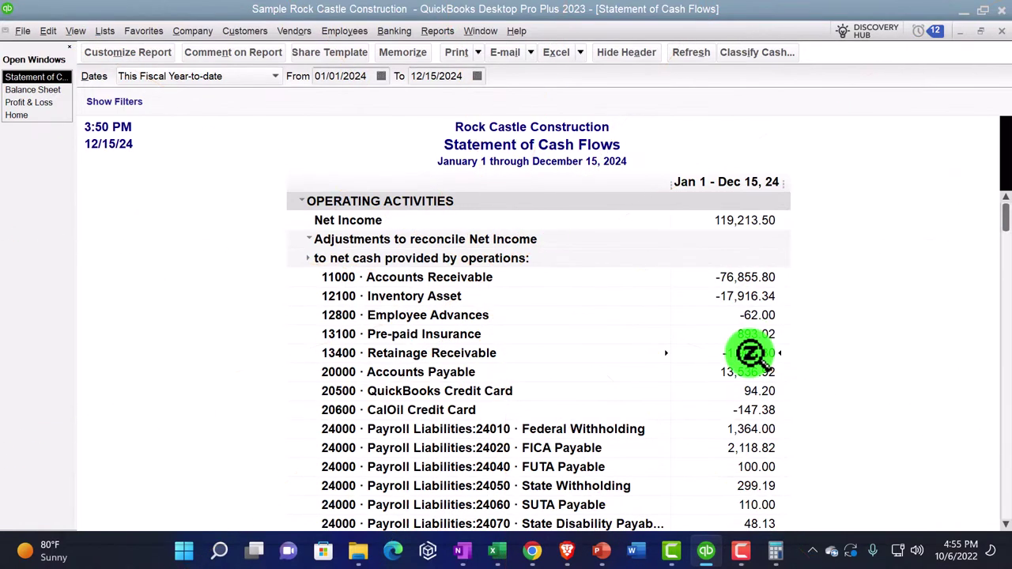
scroll(751, 353, "down", 1)
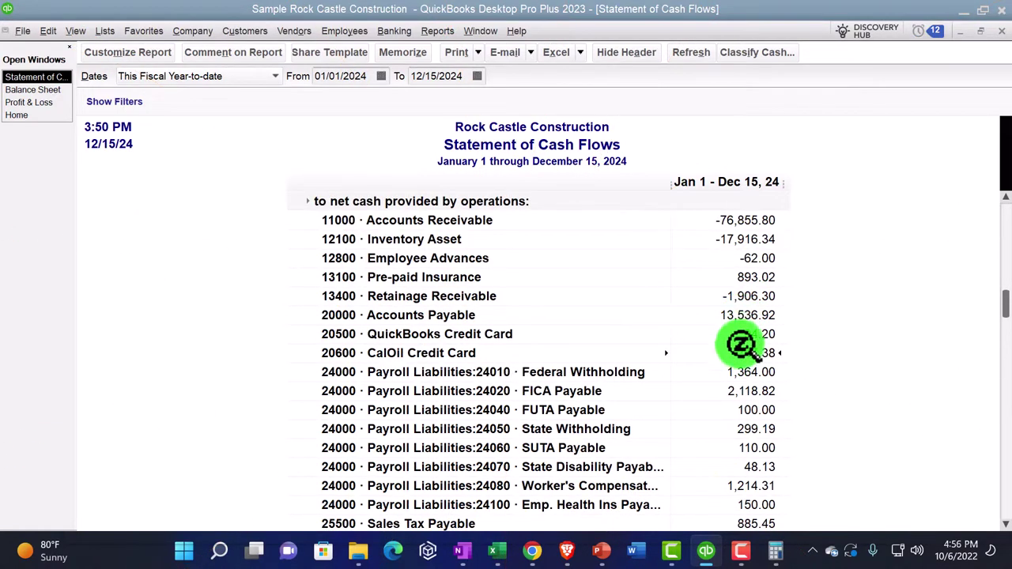
Expand the Investing Activities section of the Statement of Cash Flows to show its individual accounts.
scroll(748, 362, "down", 2)
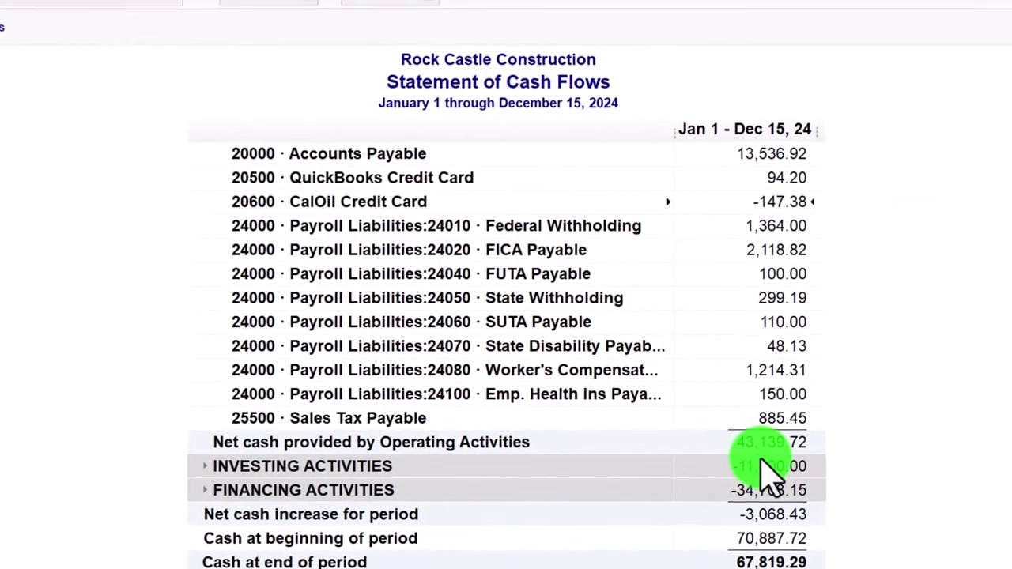
left_click(739, 442)
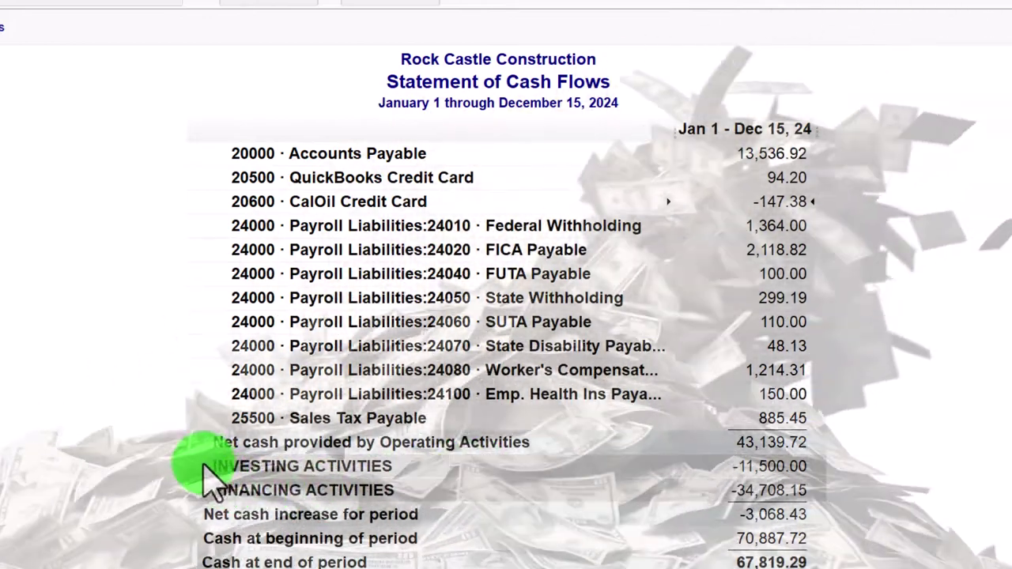
left_click(205, 467)
scroll(182, 467, "down", 1)
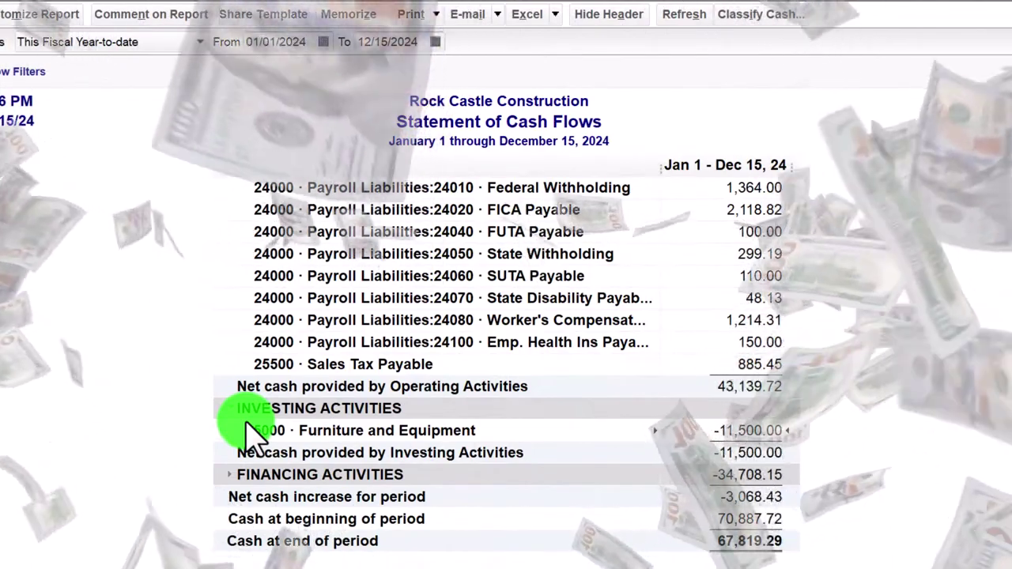
Review the operating activities adjustments and expand the Financing Activities section of the Statement of Cash Flows.
scroll(251, 433, "up", 3)
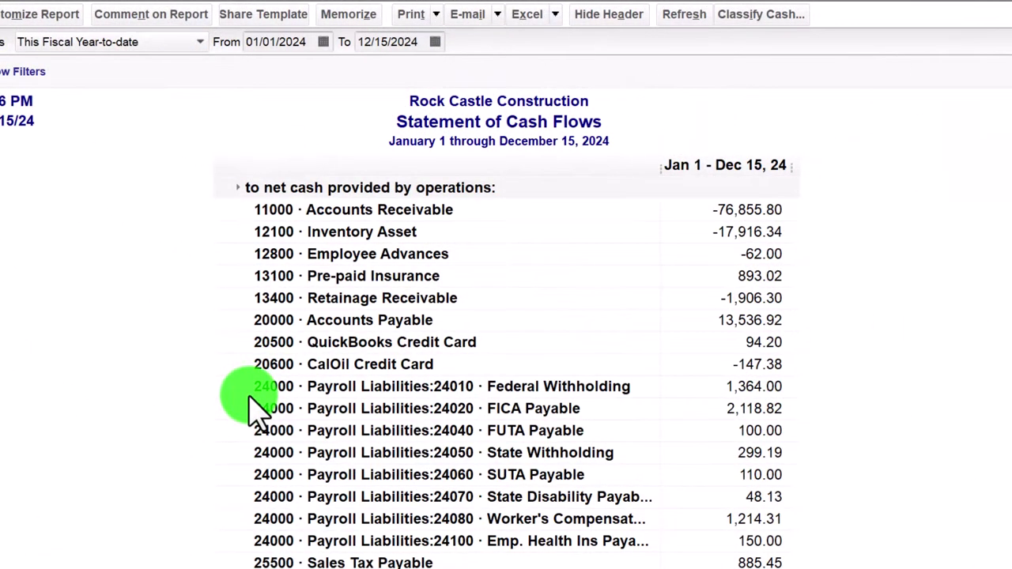
scroll(251, 410, "up", 1)
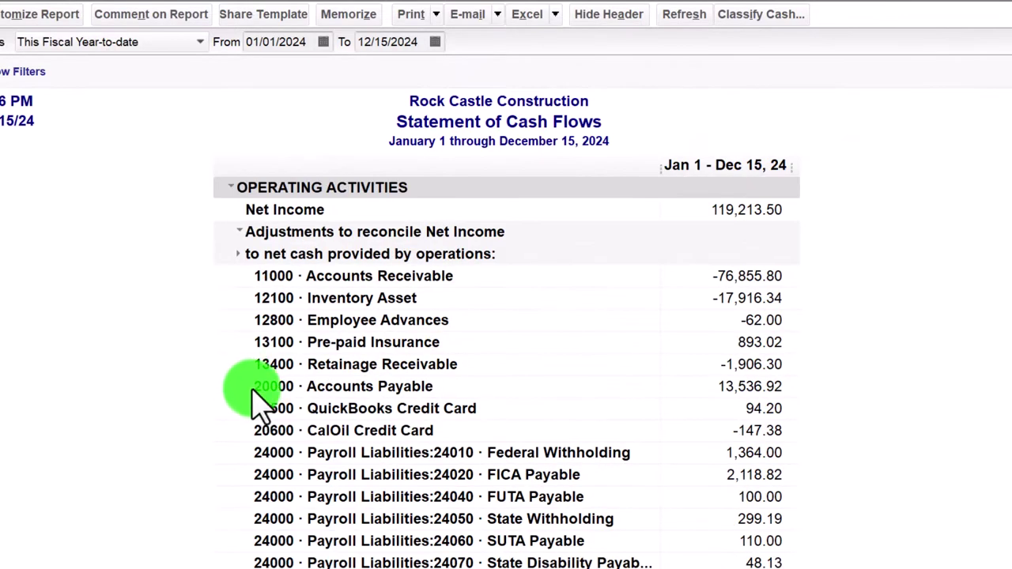
scroll(255, 403, "down", 4)
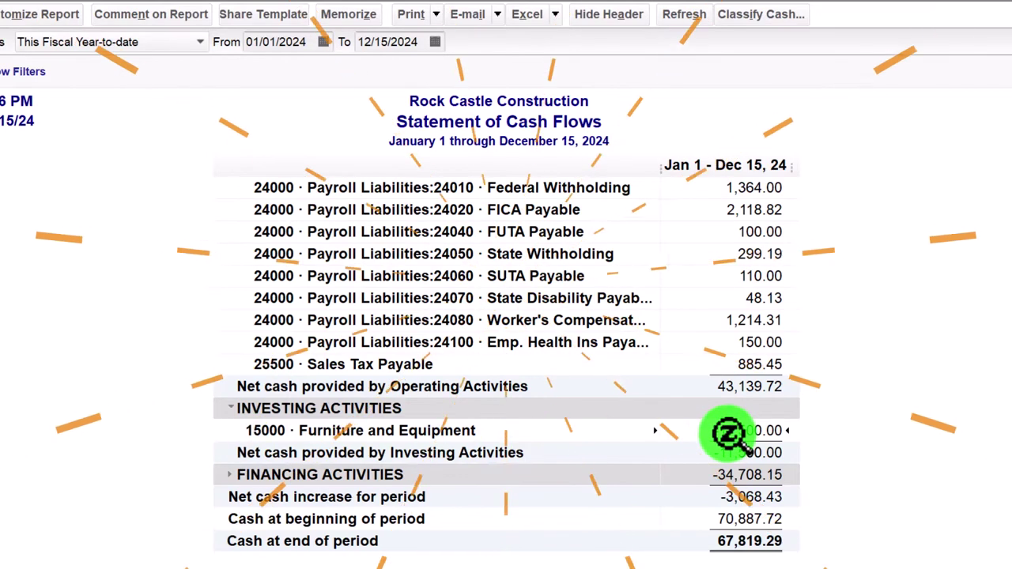
left_click(228, 477)
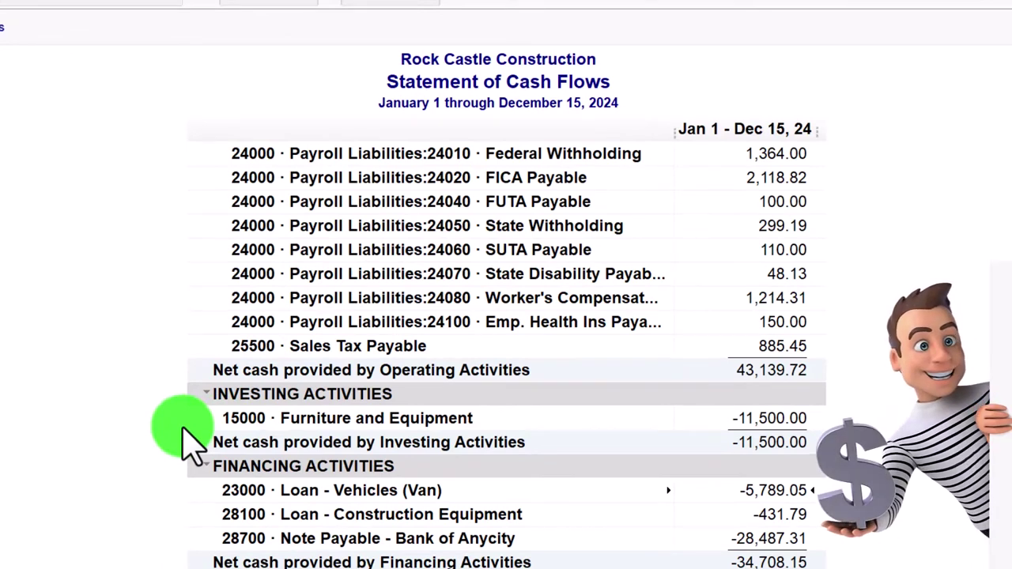
scroll(188, 442, "down", 1)
scroll(187, 445, "down", 1)
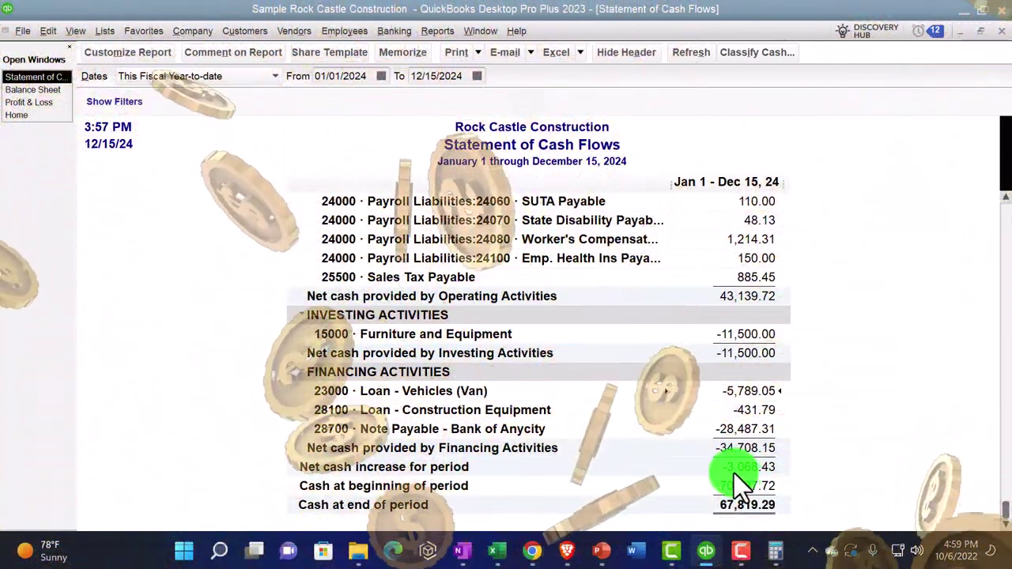
Review the full Statement of Cash Flows from net income to ending cash against the comparative Balance Sheet changes.
scroll(723, 469, "up", 5)
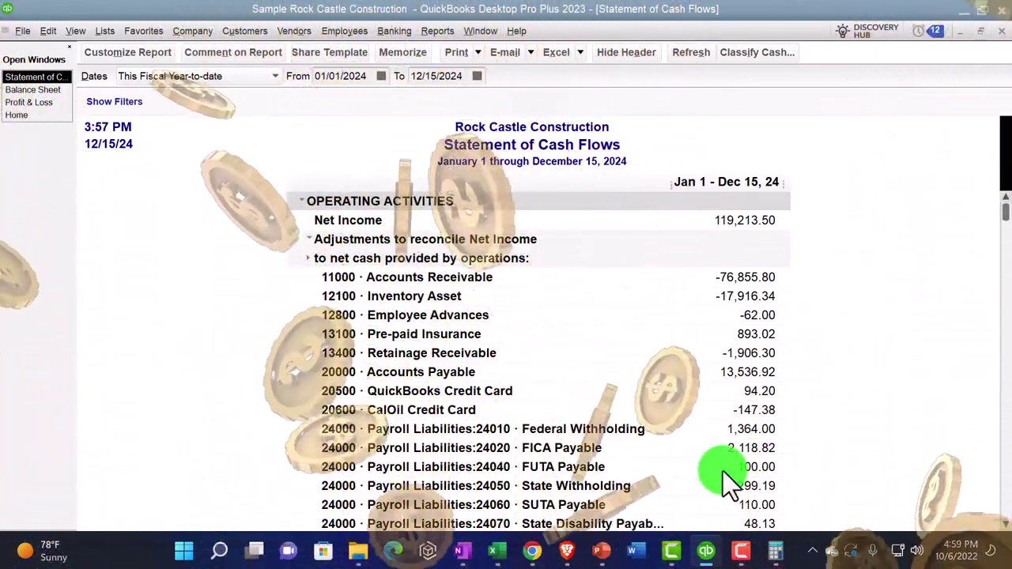
scroll(723, 471, "down", 5)
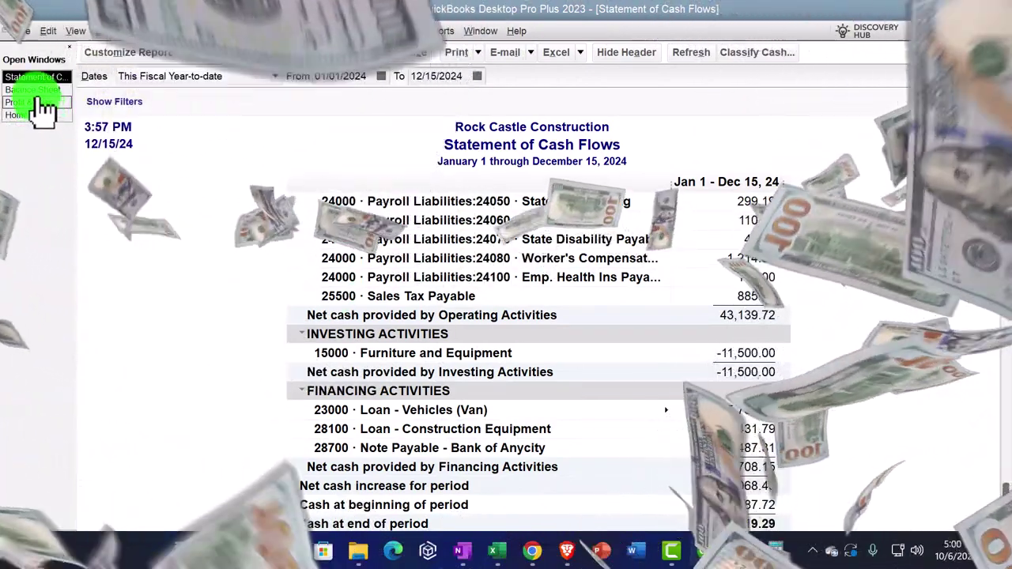
left_click(33, 90)
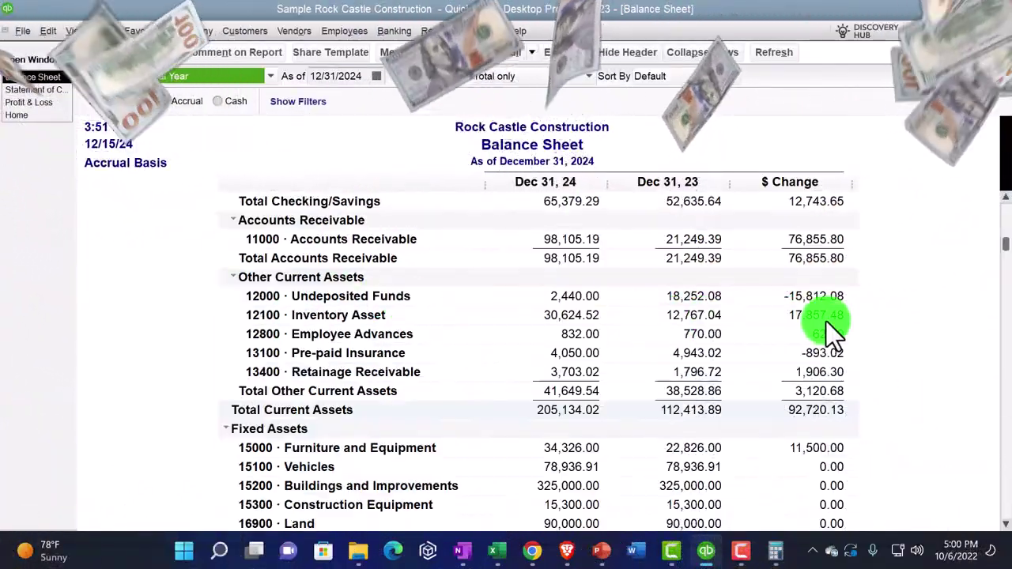
left_click(31, 90)
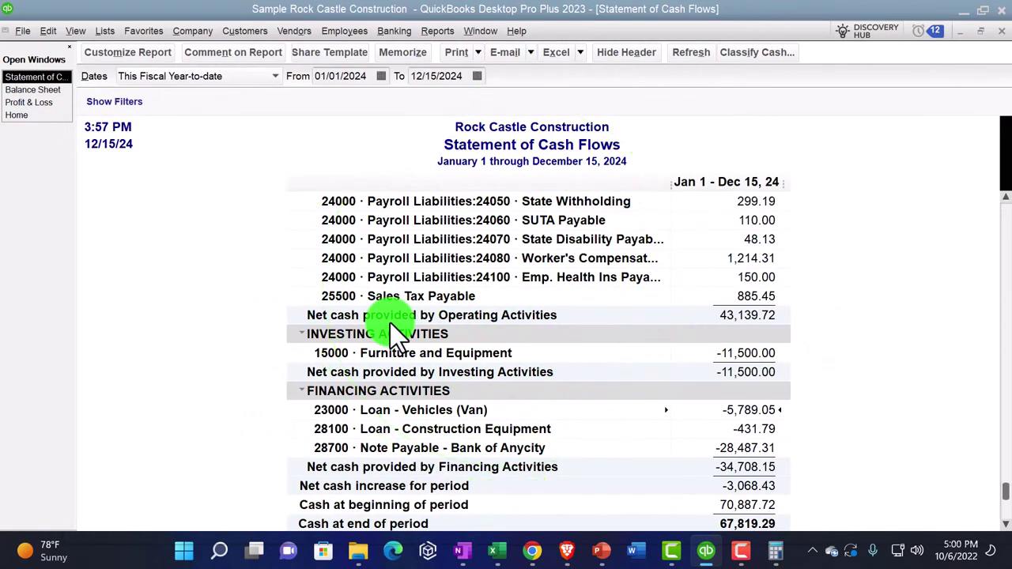
scroll(390, 322, "down", 1)
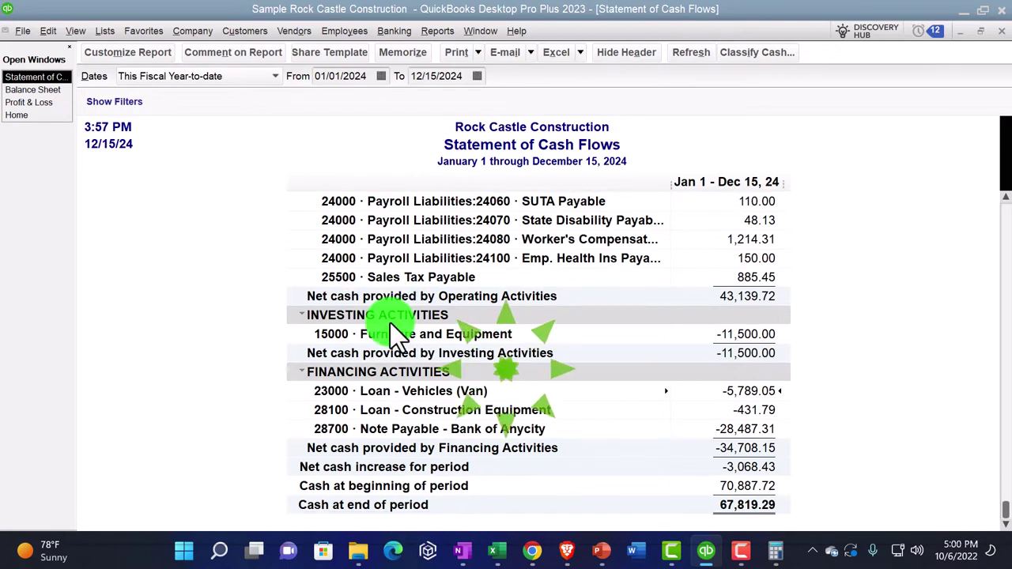
scroll(390, 323, "up", 7)
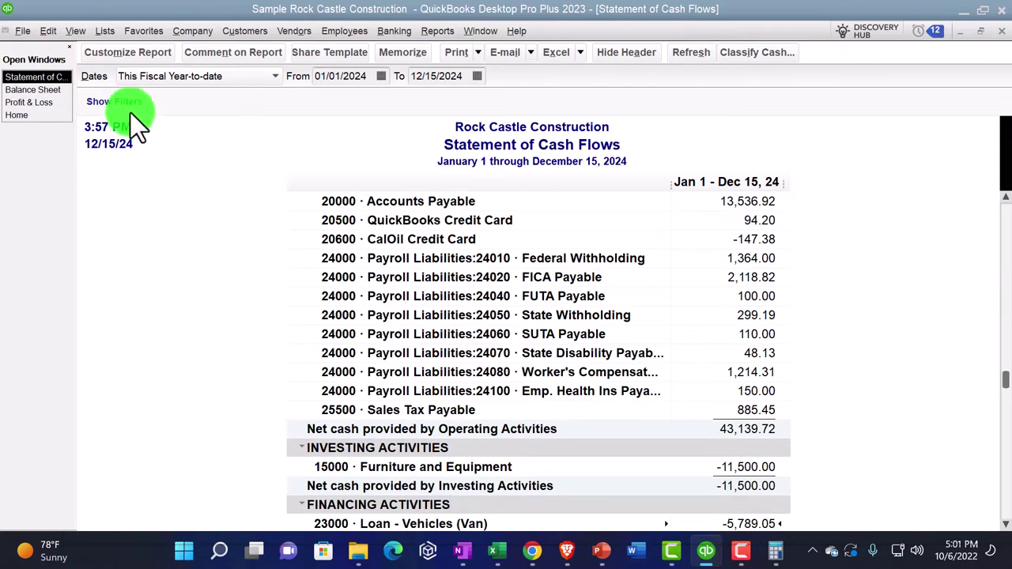
Open the Classify Cash settings from the company-level Reports & Graphs preferences.
left_click(23, 31)
left_click(43, 31)
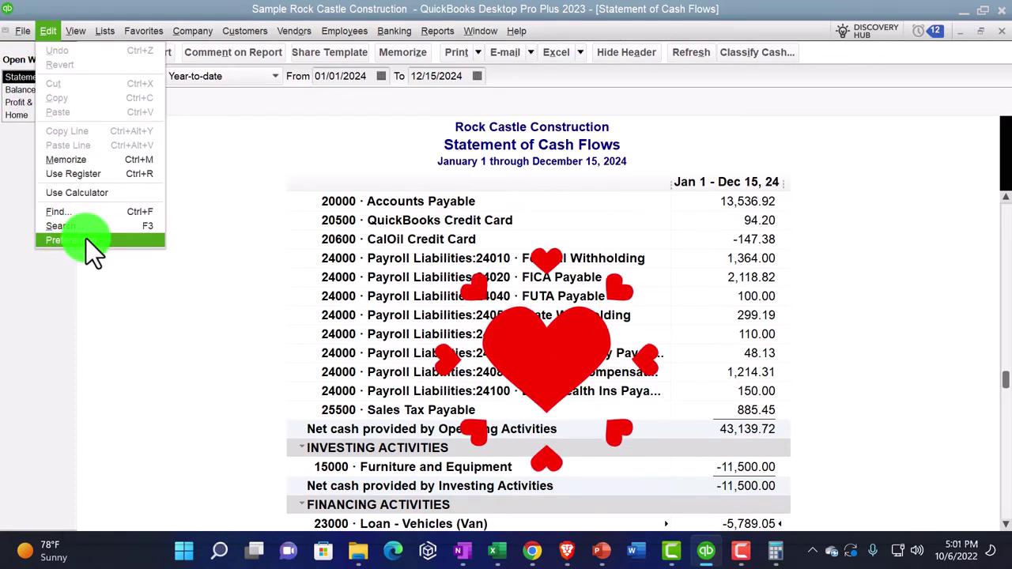
left_click(86, 239)
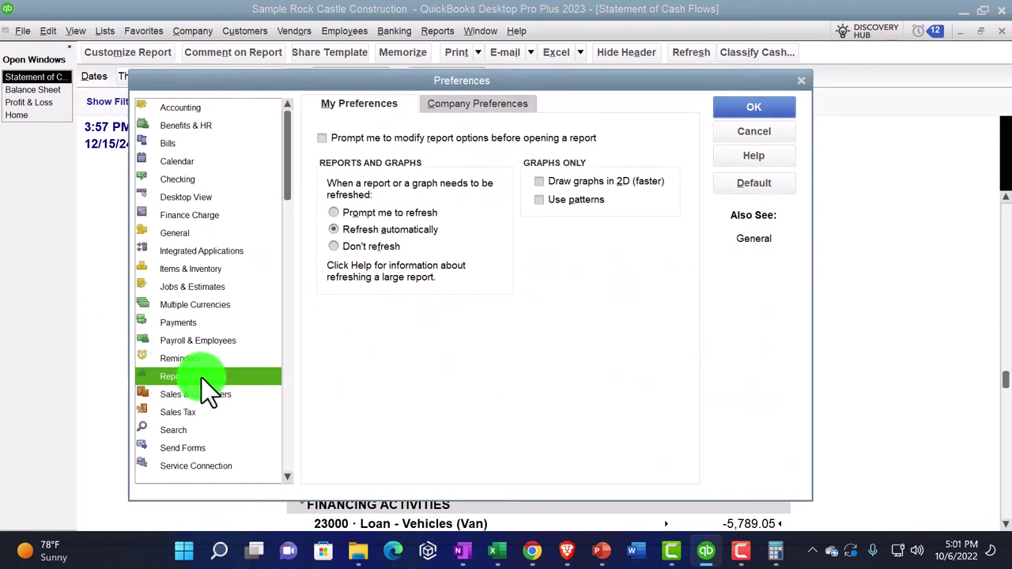
left_click(439, 106)
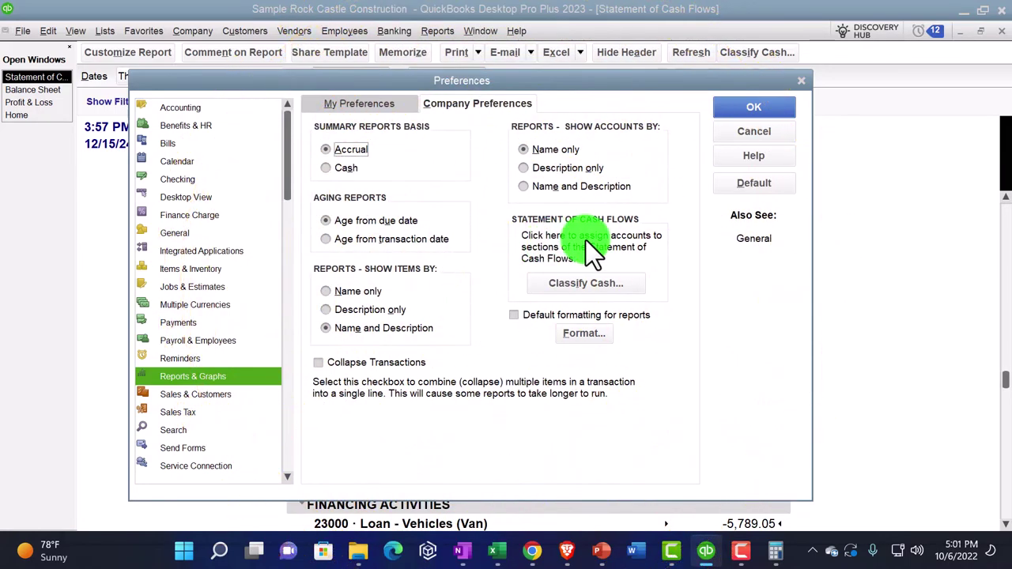
left_click(577, 287)
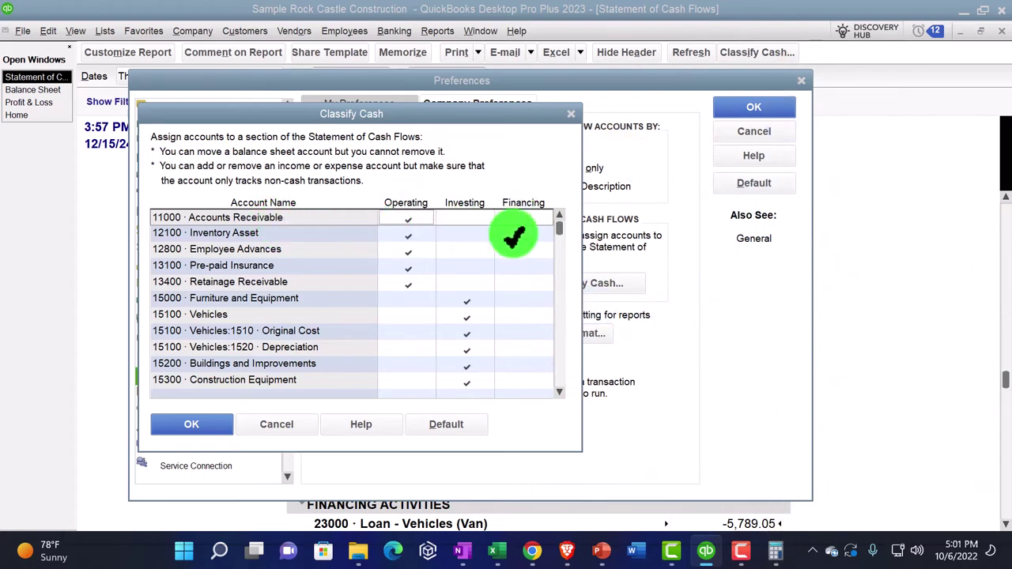
Examine which balance sheet and income accounts are assigned to the Operating, Investing and Financing sections in Classify Cash.
scroll(483, 299, "down", 6)
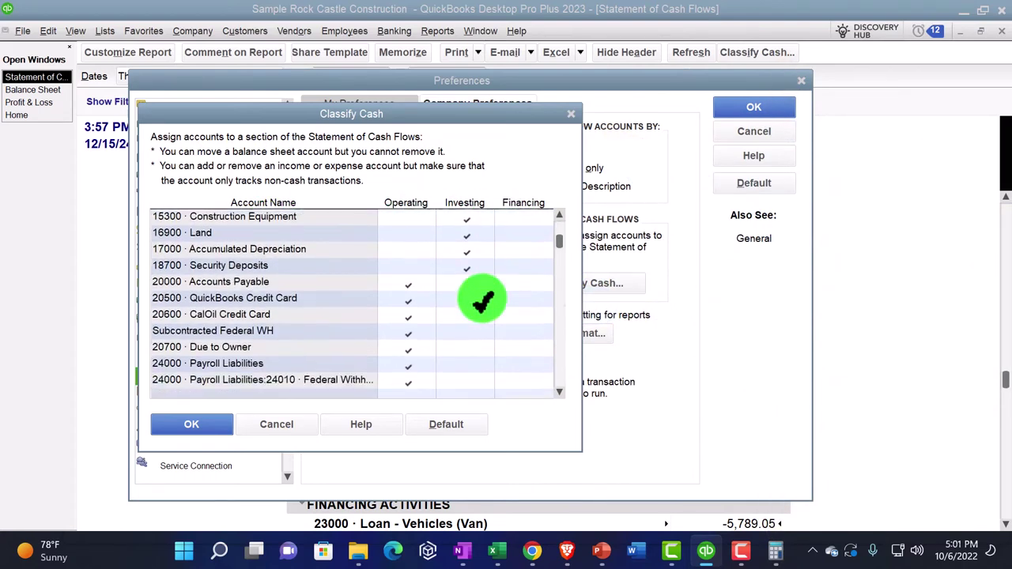
scroll(483, 299, "down", 7)
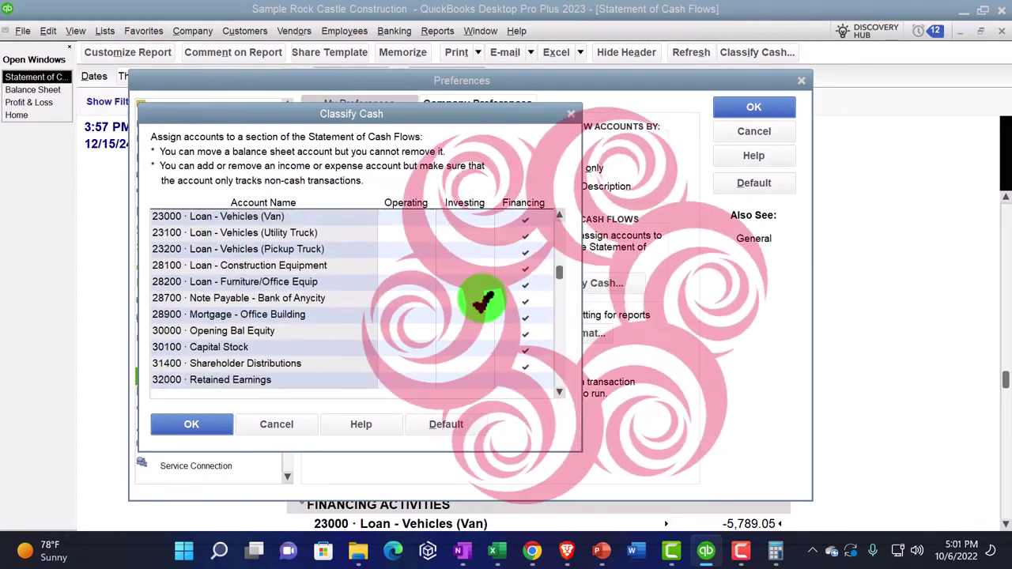
scroll(483, 299, "up", 13)
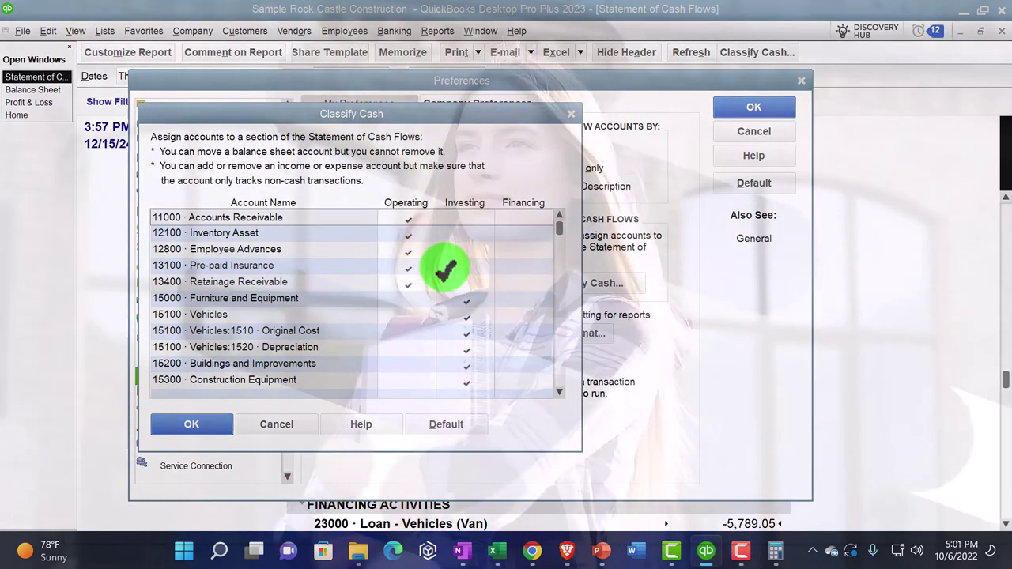
scroll(445, 273, "down", 6)
scroll(445, 273, "down", 7)
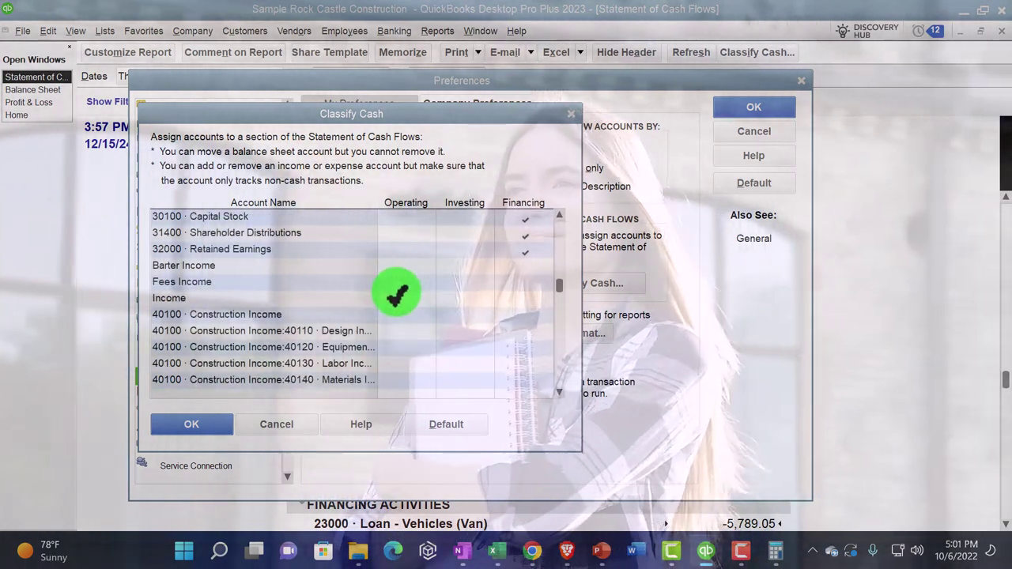
scroll(395, 289, "down", 1)
scroll(395, 294, "up", 14)
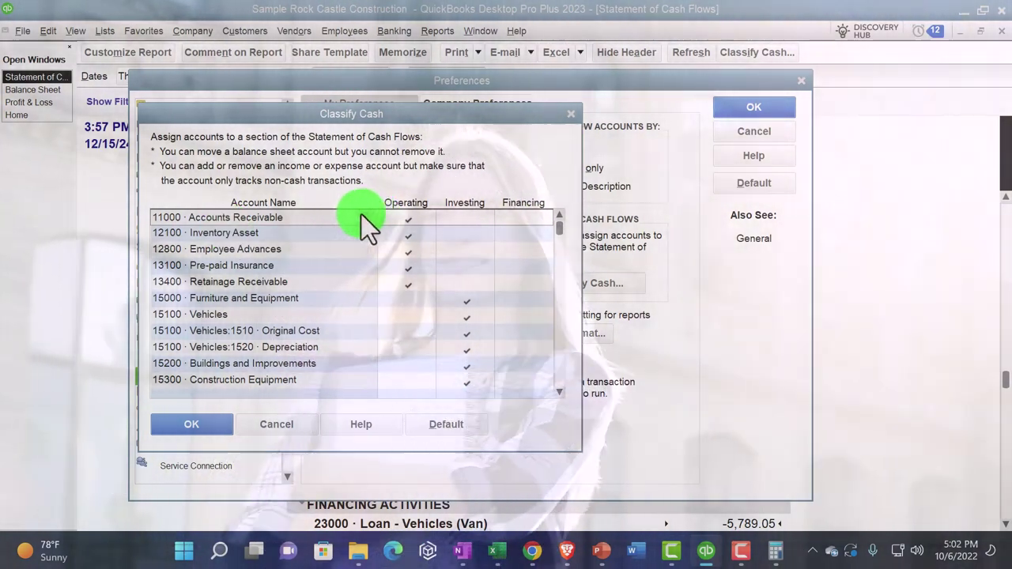
Check the cash flow classifications from Accounts Receivable through the payroll liabilities and loan accounts, and close Classify Cash.
left_click(251, 223)
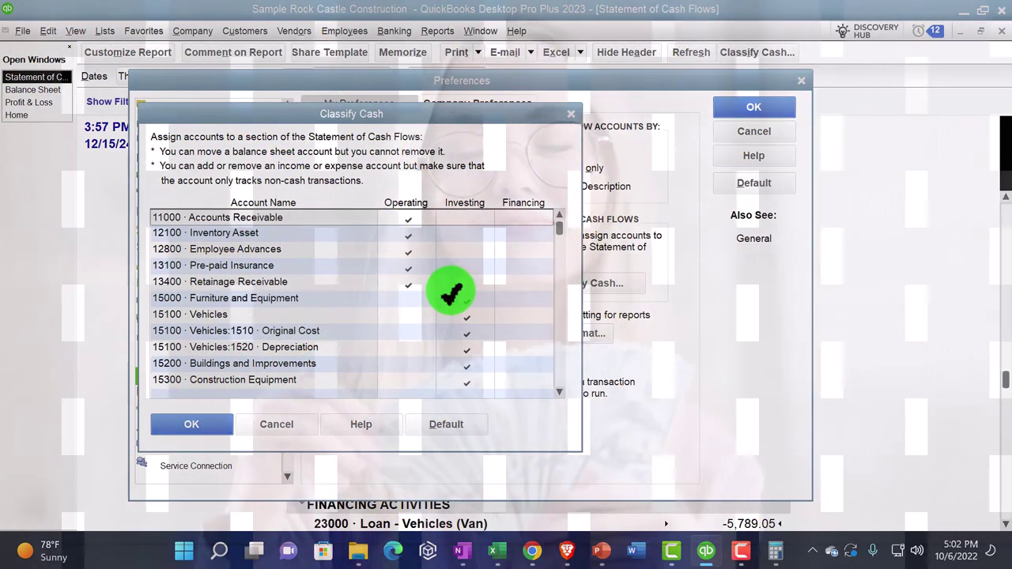
scroll(449, 294, "down", 1)
scroll(451, 294, "down", 2)
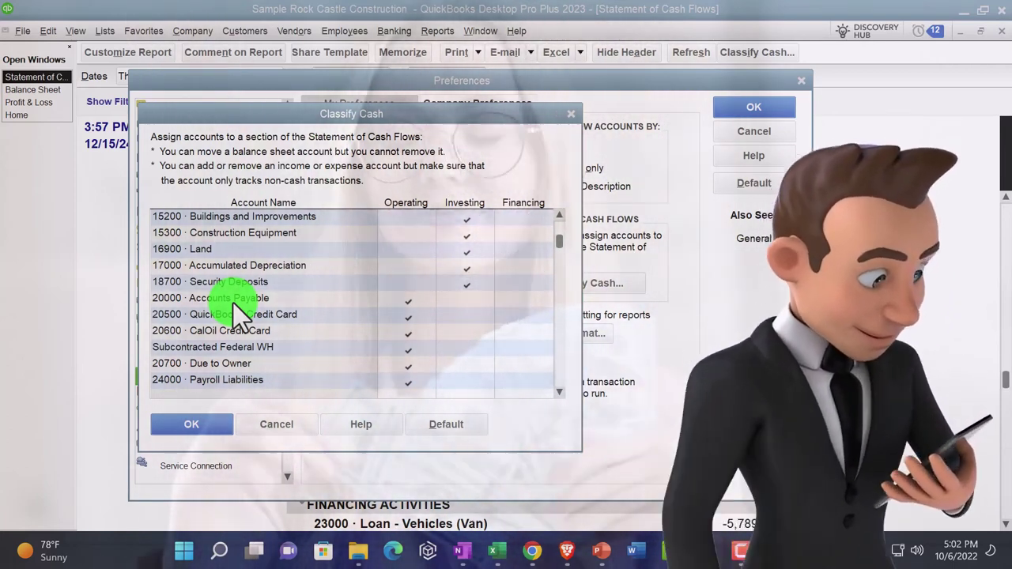
scroll(388, 306, "down", 5)
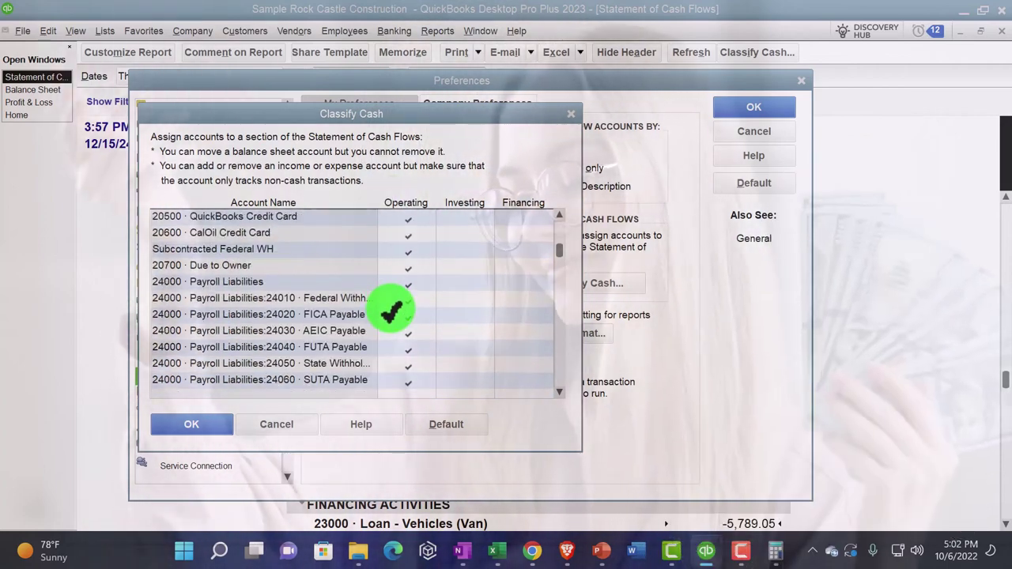
scroll(390, 310, "down", 1)
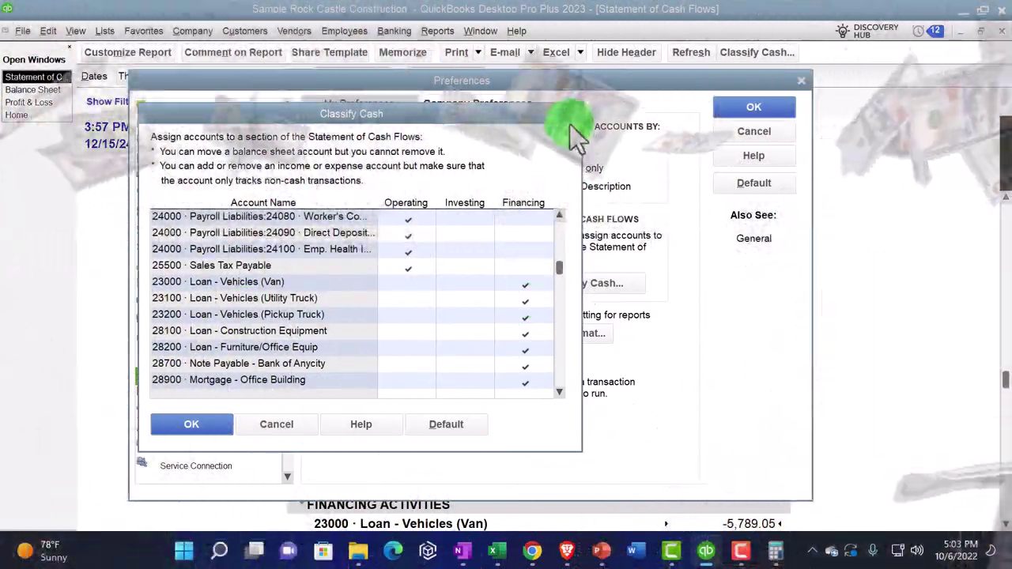
left_click(571, 114)
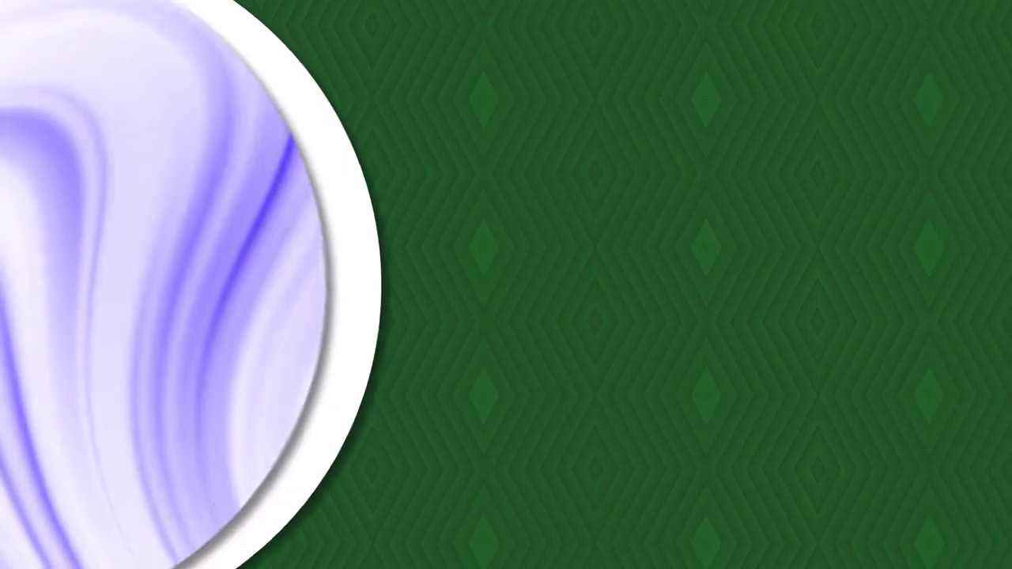